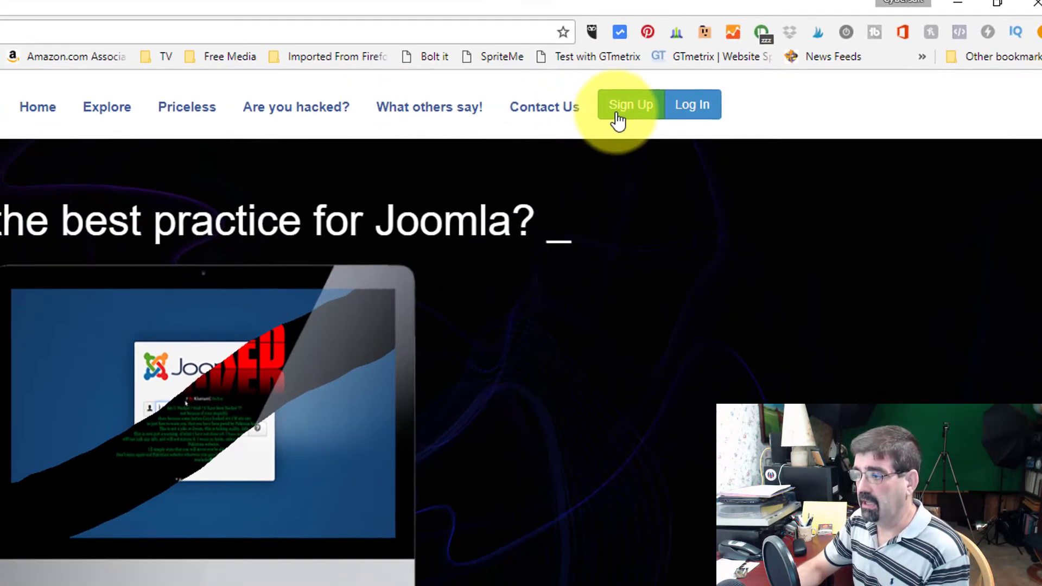
Open the free-trial sign-up form, look over its fields, and submit the completed registration
click(617, 115)
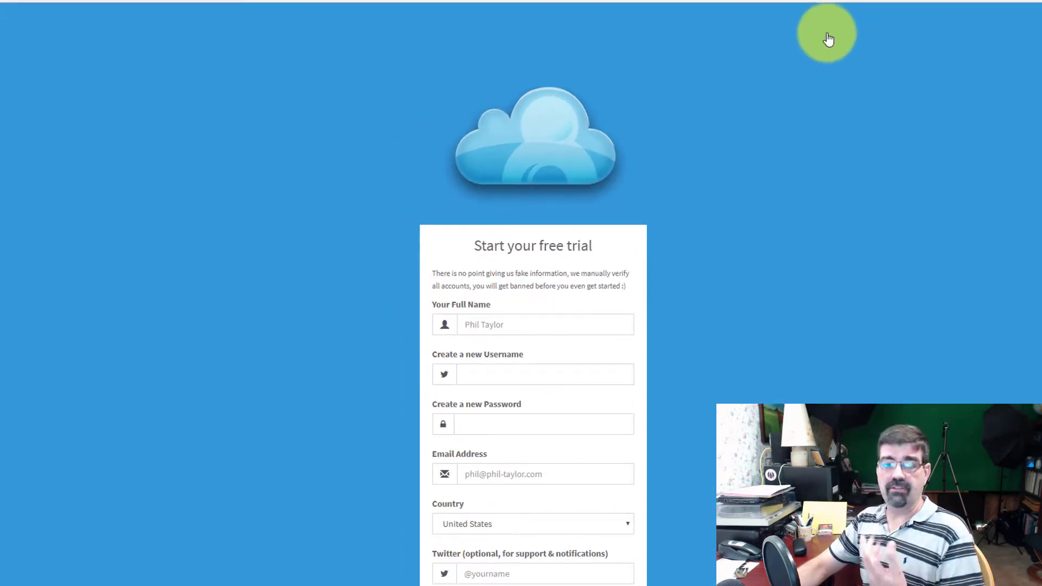
scroll(488, 326, down, 5)
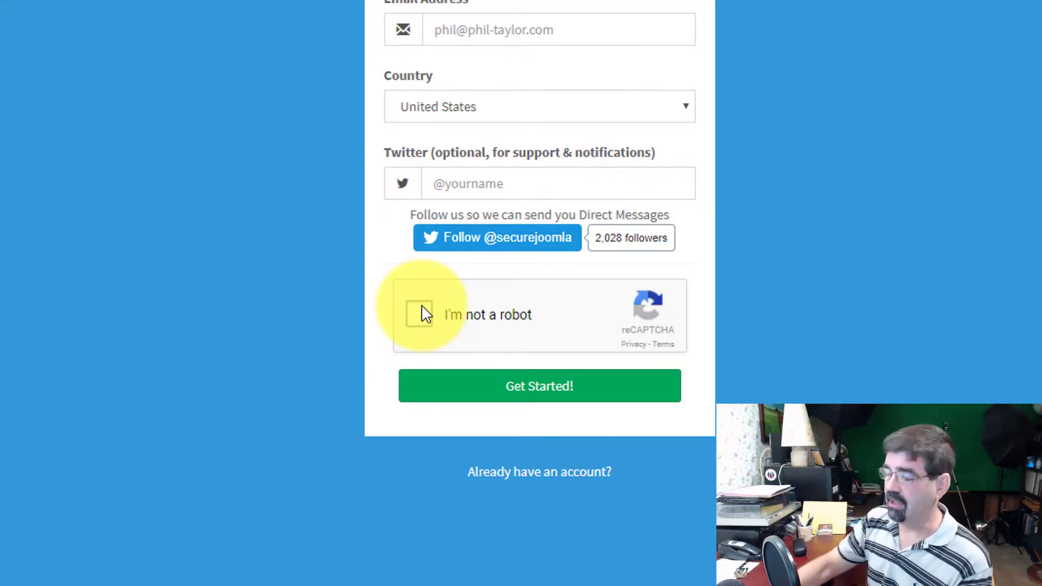
scroll(728, 209, up, 4)
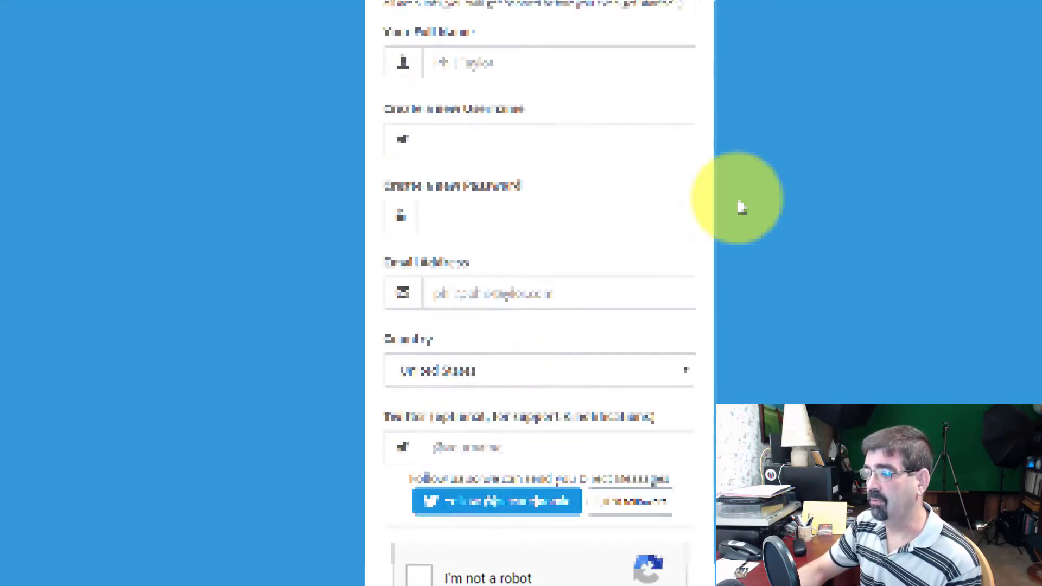
scroll(535, 9, down, 3)
scroll(530, 12, up, 2)
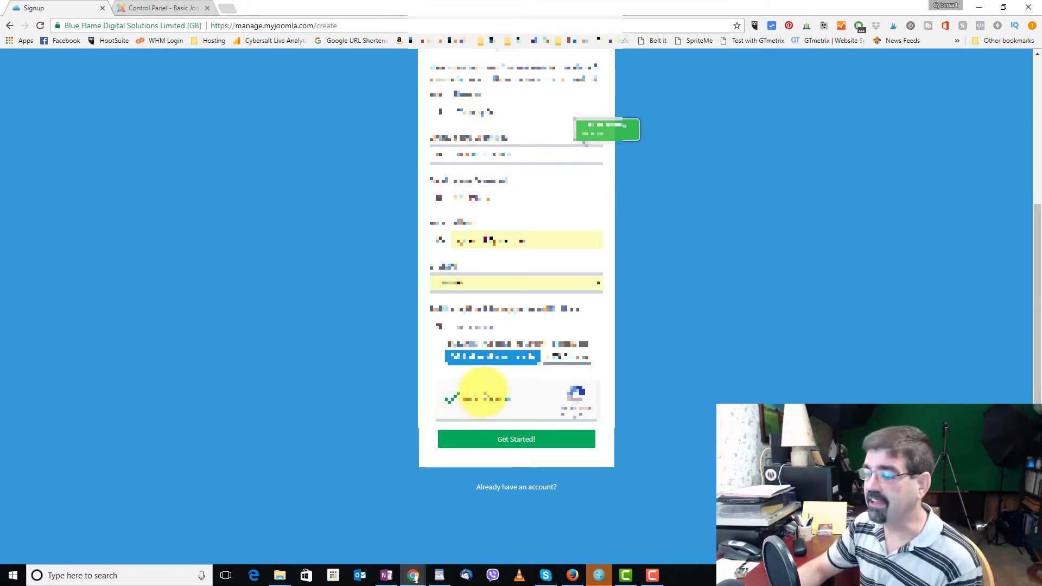
click(521, 440)
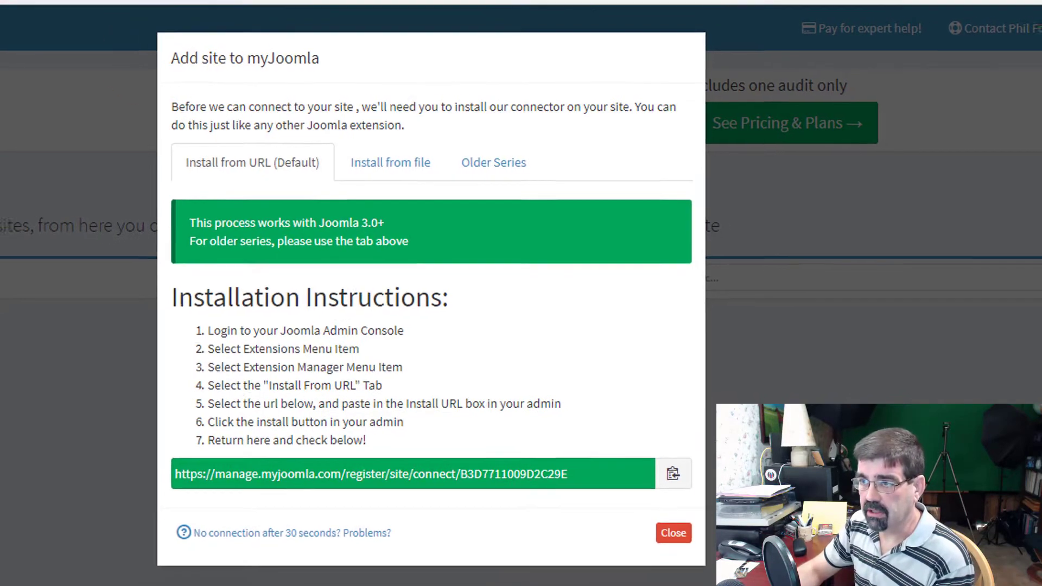
Switch to the Joomla administrator and open the Install from URL option for extensions
click(164, 8)
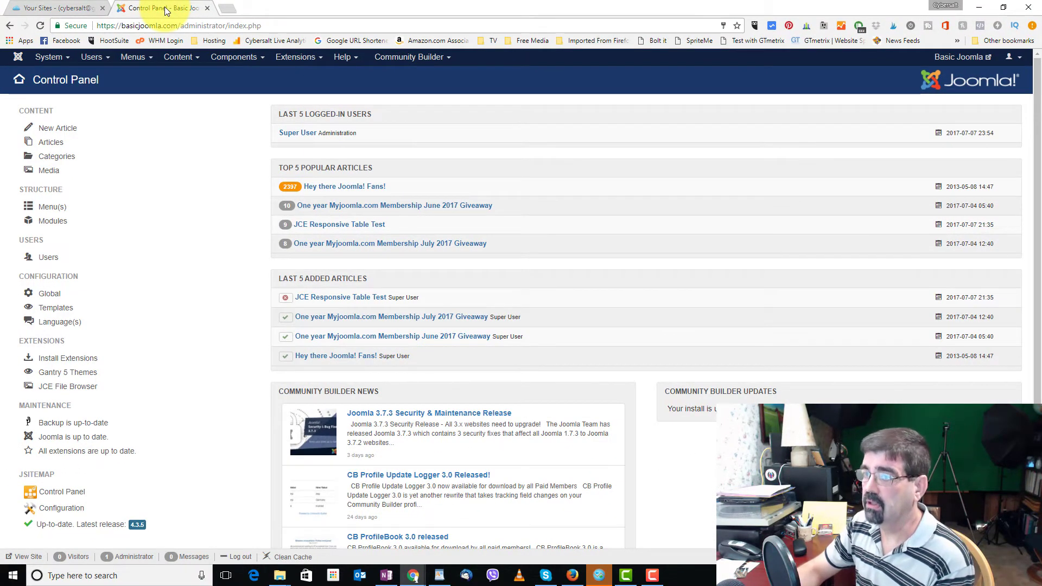
click(312, 58)
mouse_move(314, 79)
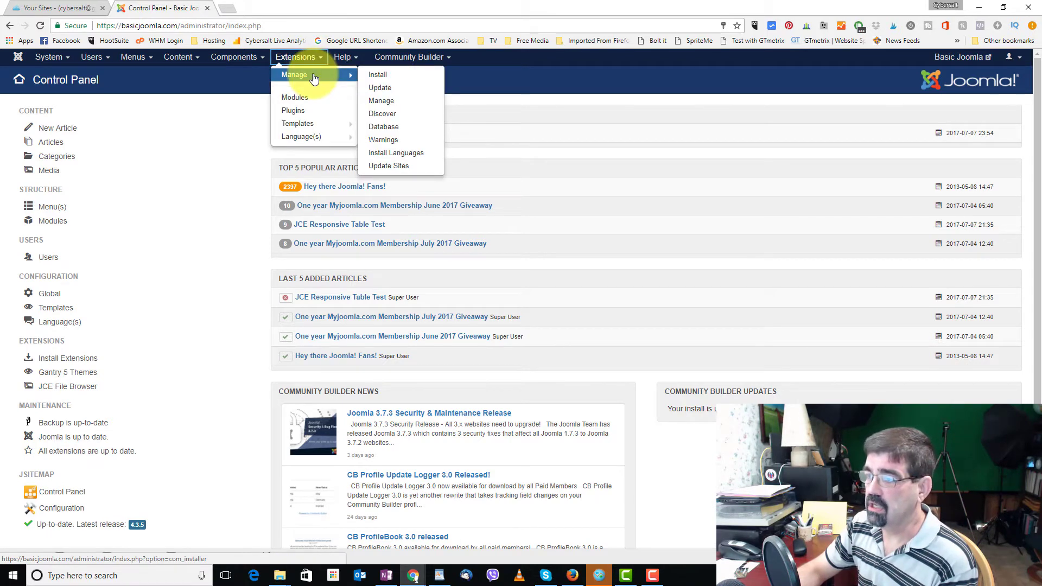
click(374, 75)
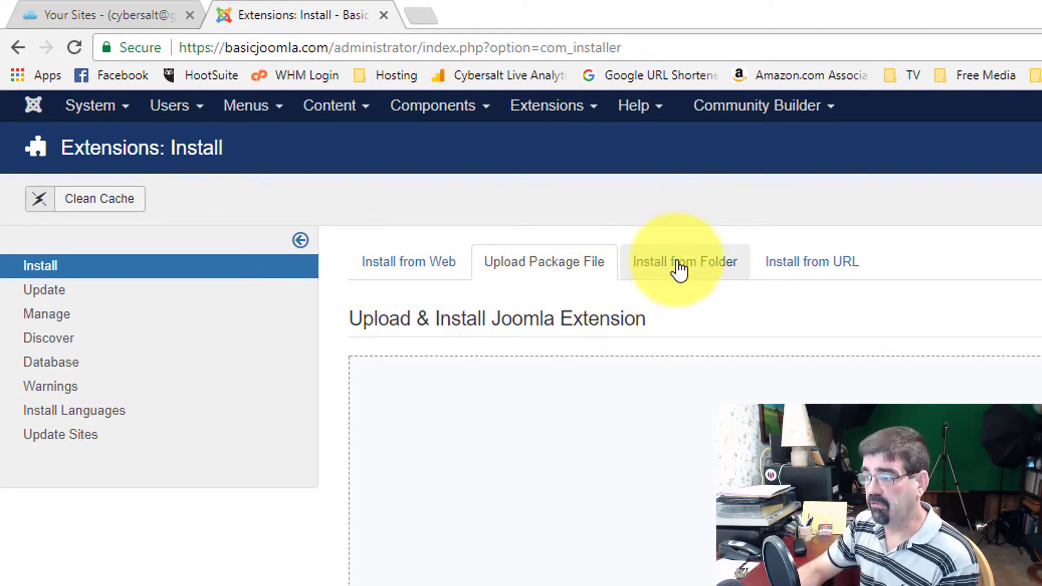
click(807, 278)
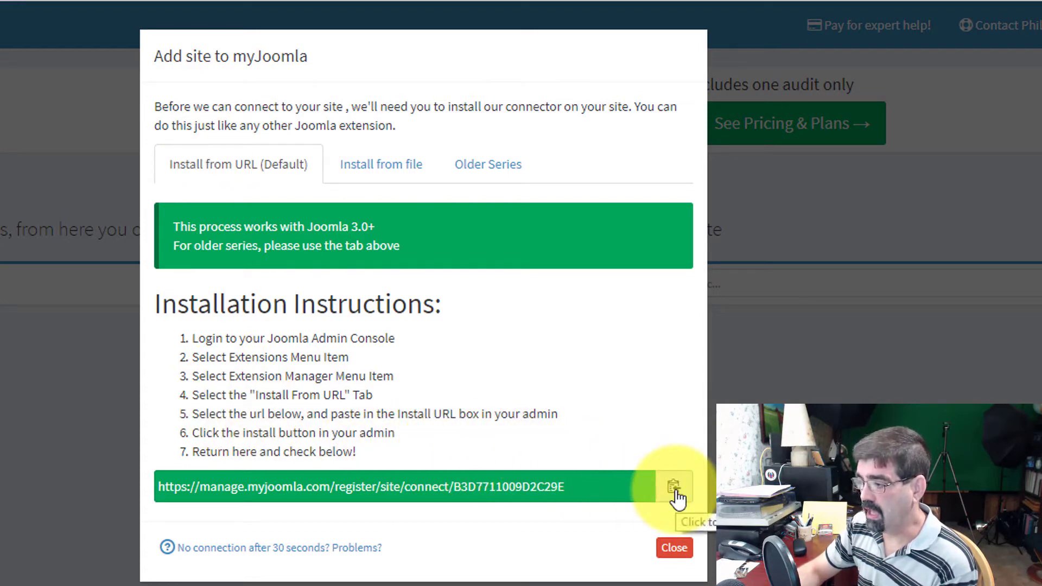
Copy the connector URL with its unique connection token from myJoomla and paste it into Joomla's Install from URL field
drag(160, 485, 540, 488)
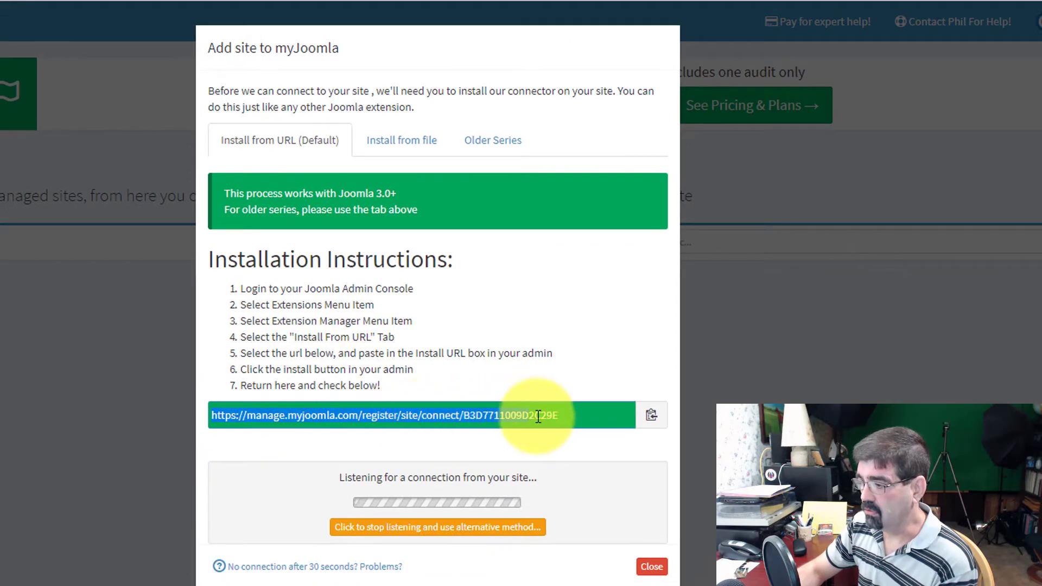
drag(539, 416, 462, 416)
click(565, 416)
drag(551, 412, 558, 413)
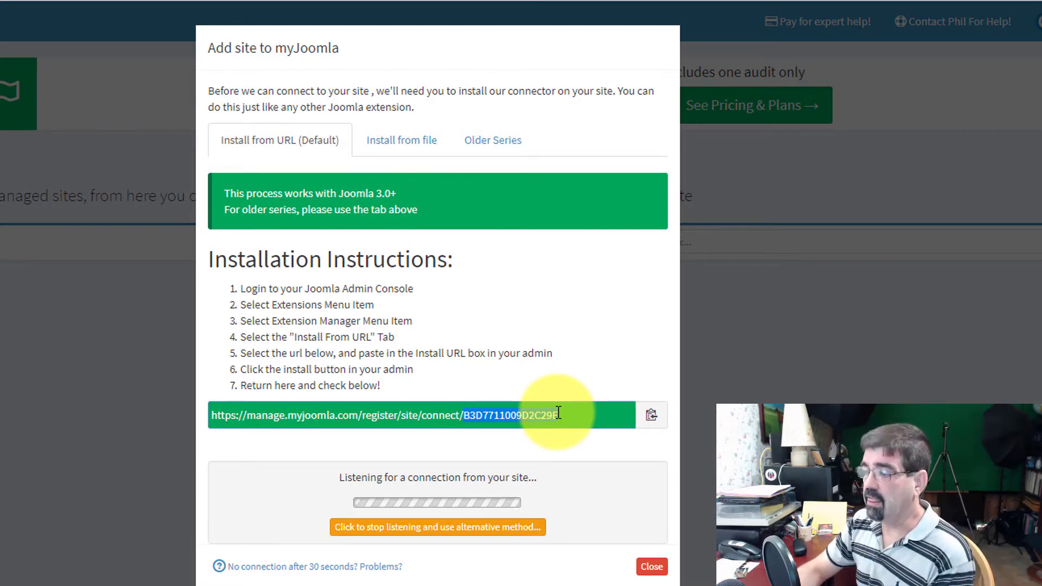
drag(558, 413, 469, 412)
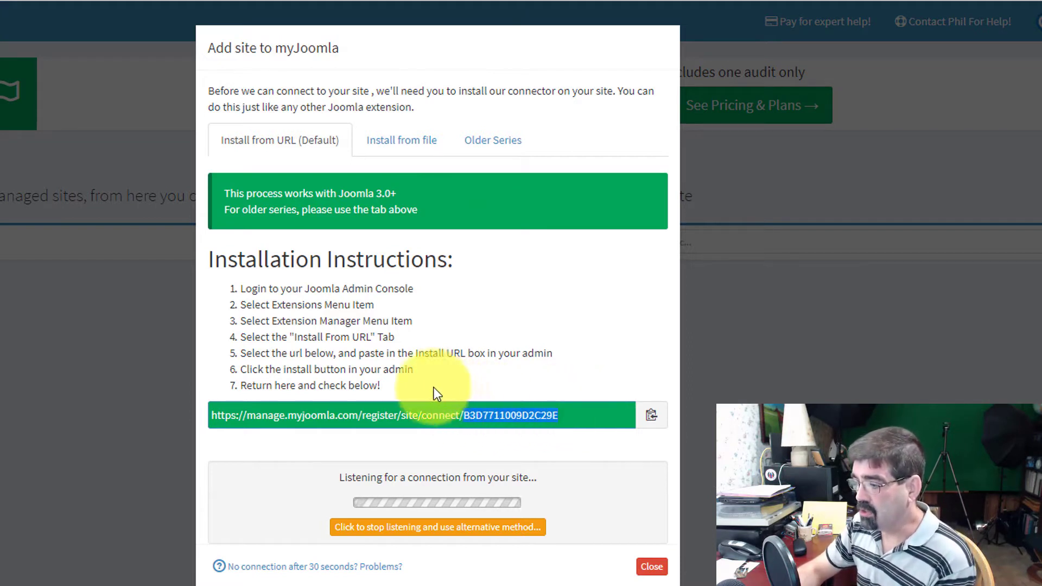
click(652, 419)
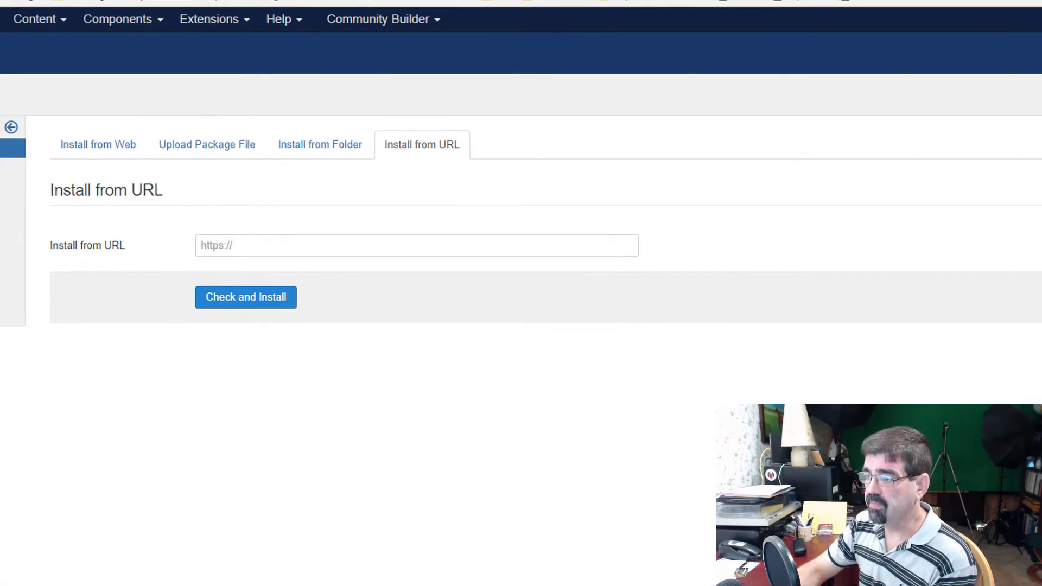
click(260, 243)
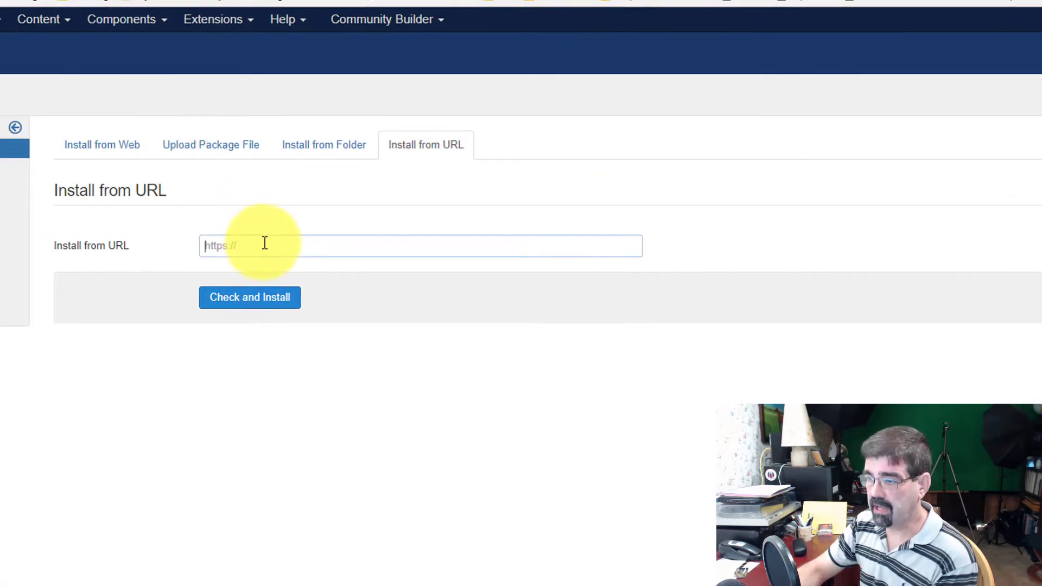
key(ctrl+v)
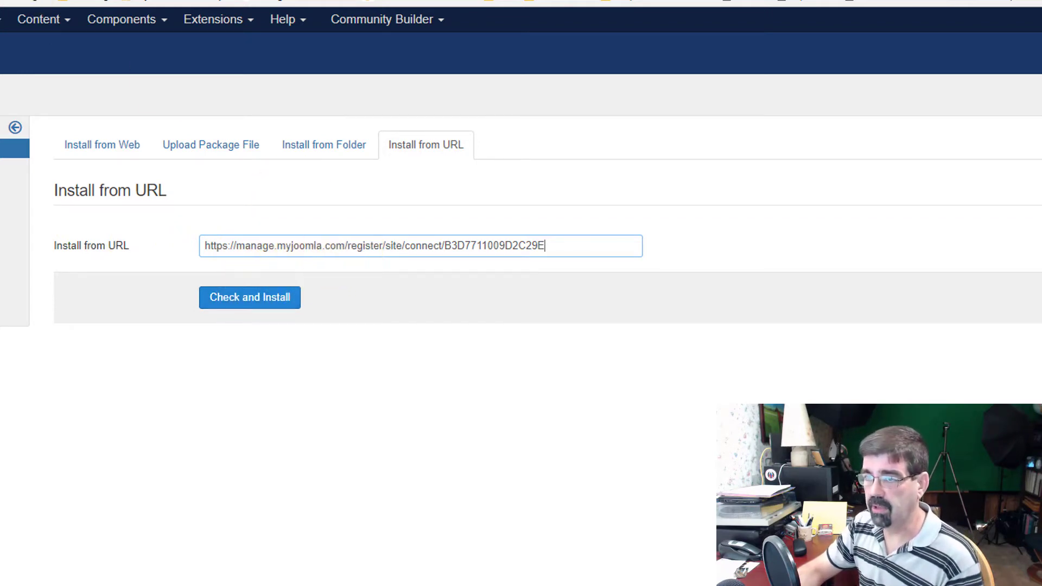
Examine myJoomla's Install from file instructions and the matching Upload Package File option in Joomla
key(ctrl+Tab)
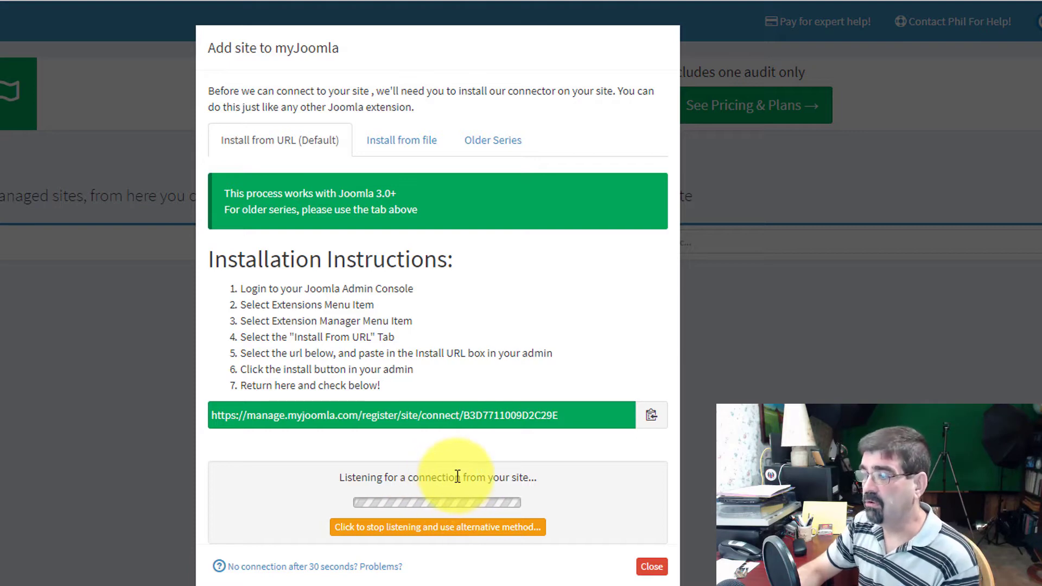
click(390, 143)
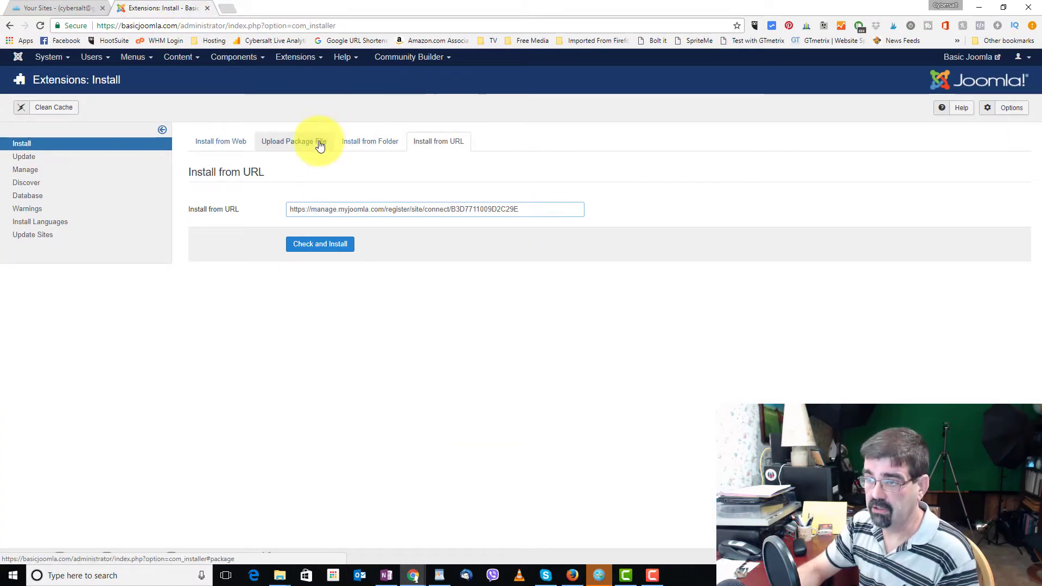
click(75, 9)
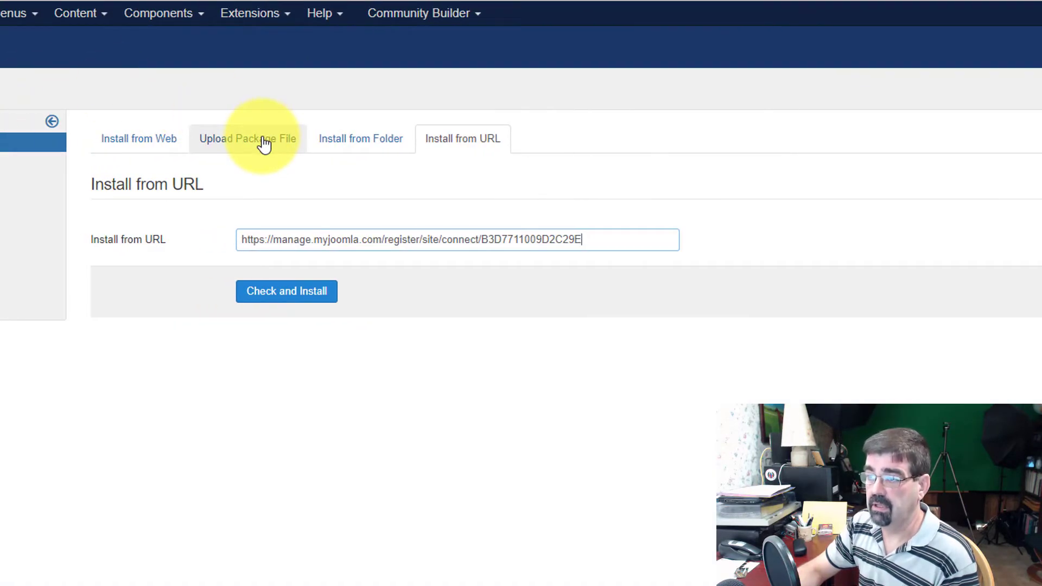
click(263, 140)
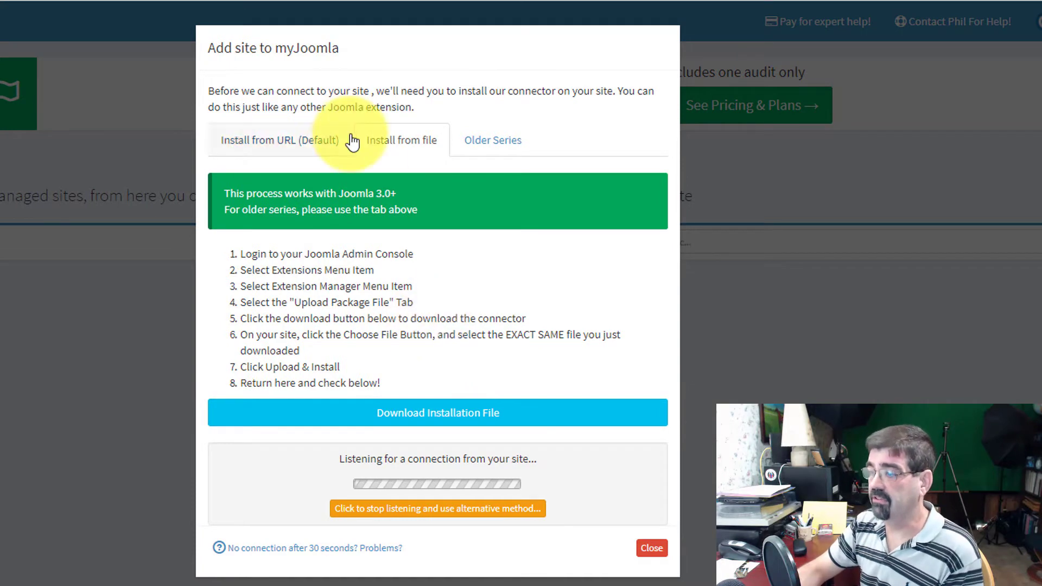
Start the Connection Wizard for the older Joomla series in the Add site dialog
click(512, 144)
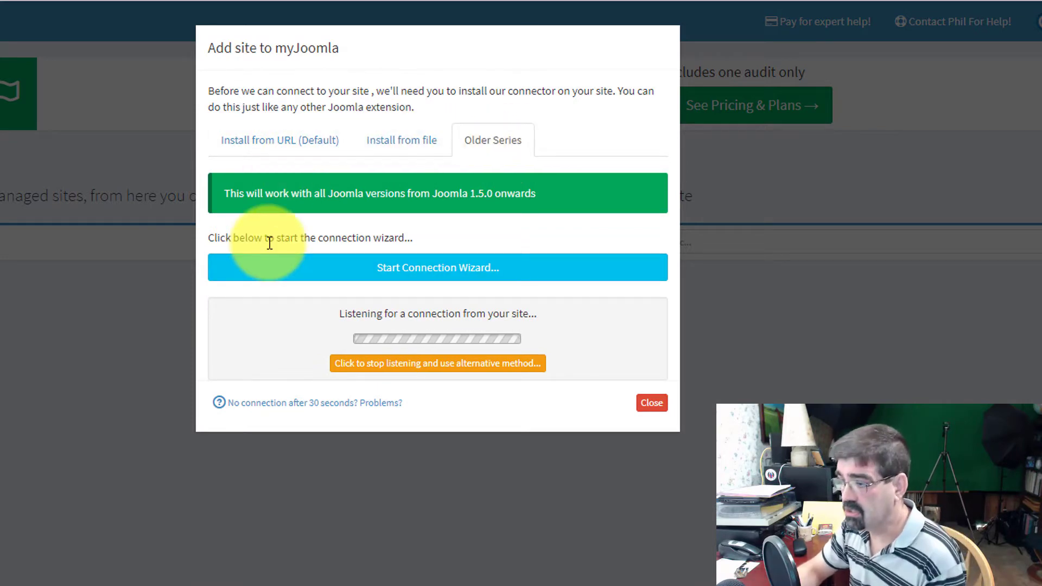
click(457, 275)
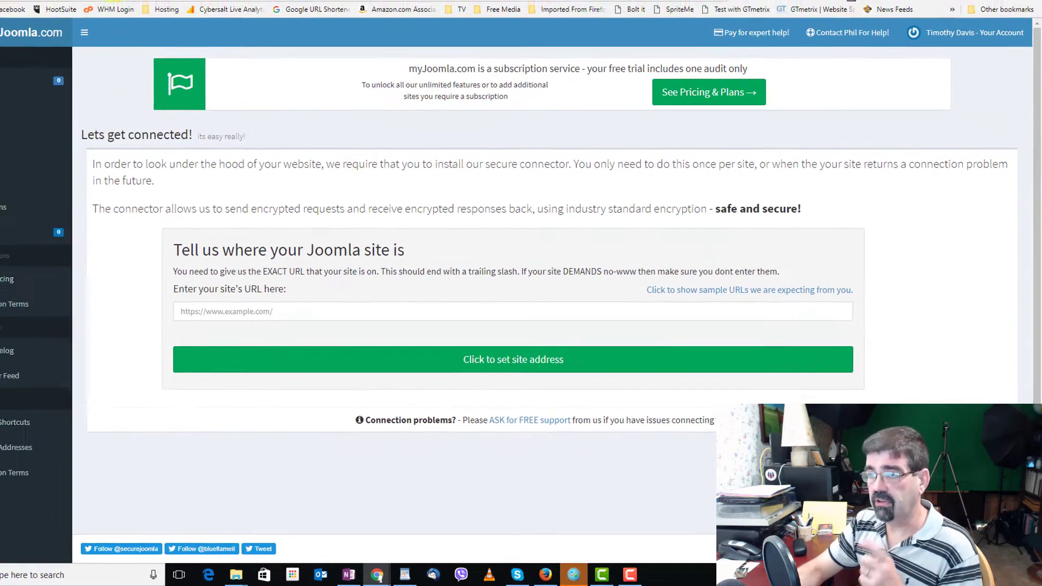
Return to the Basic Joomla administrator and log out of it
click(158, 8)
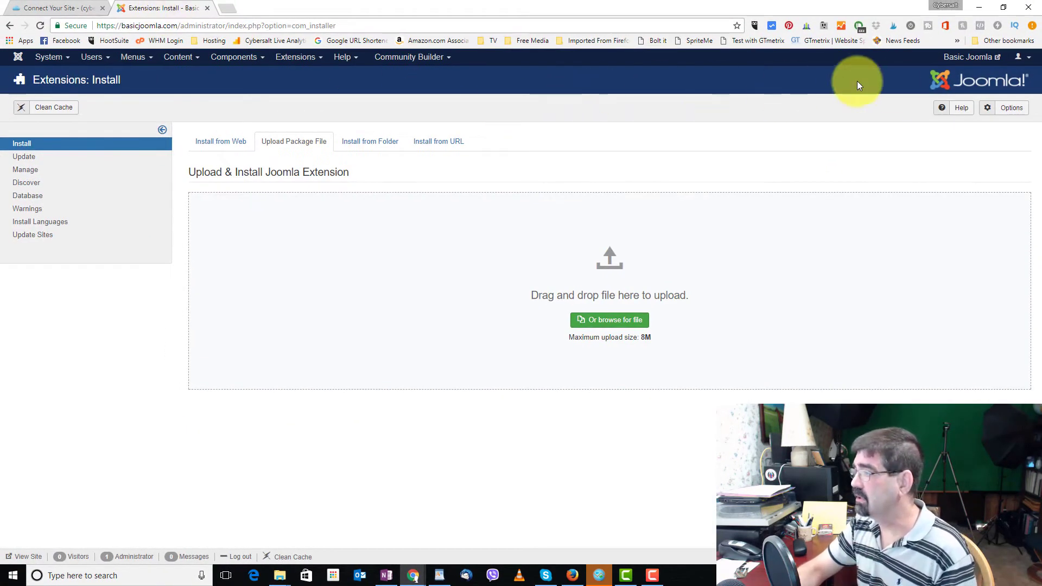
click(1029, 61)
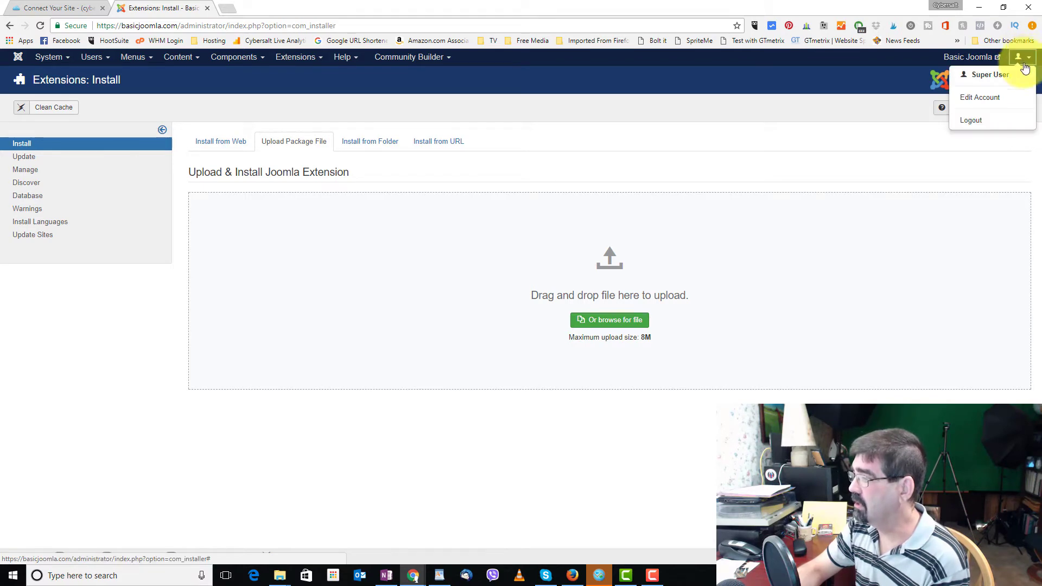
click(973, 121)
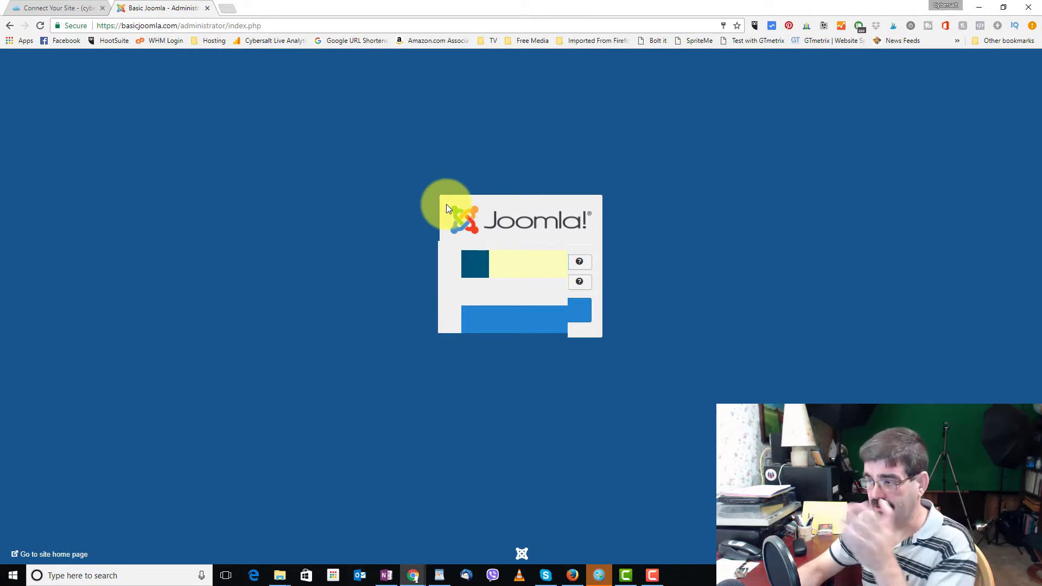
click(72, 12)
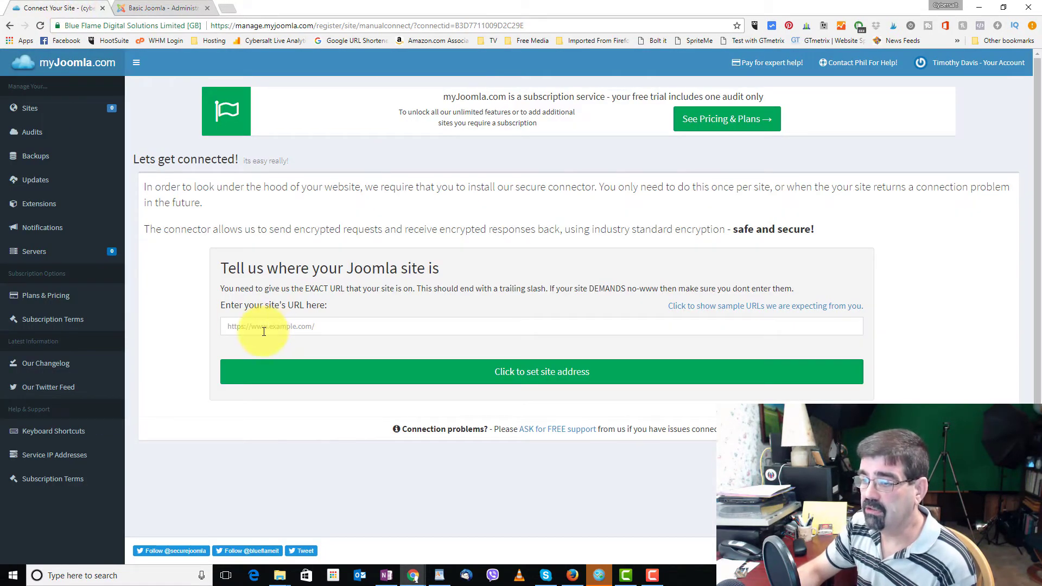
click(173, 11)
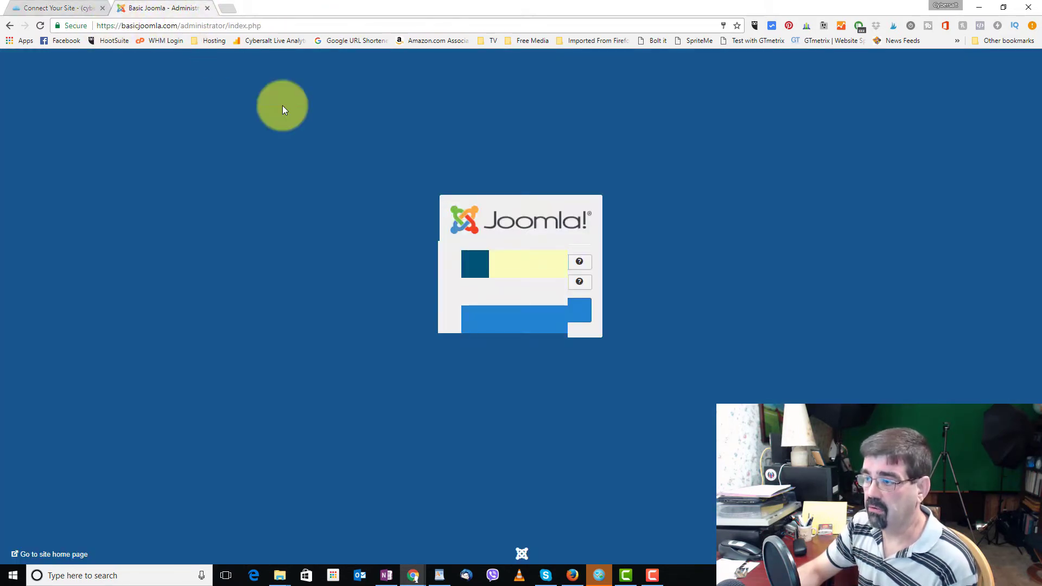
drag(183, 25, 346, 27)
key(BackSpace)
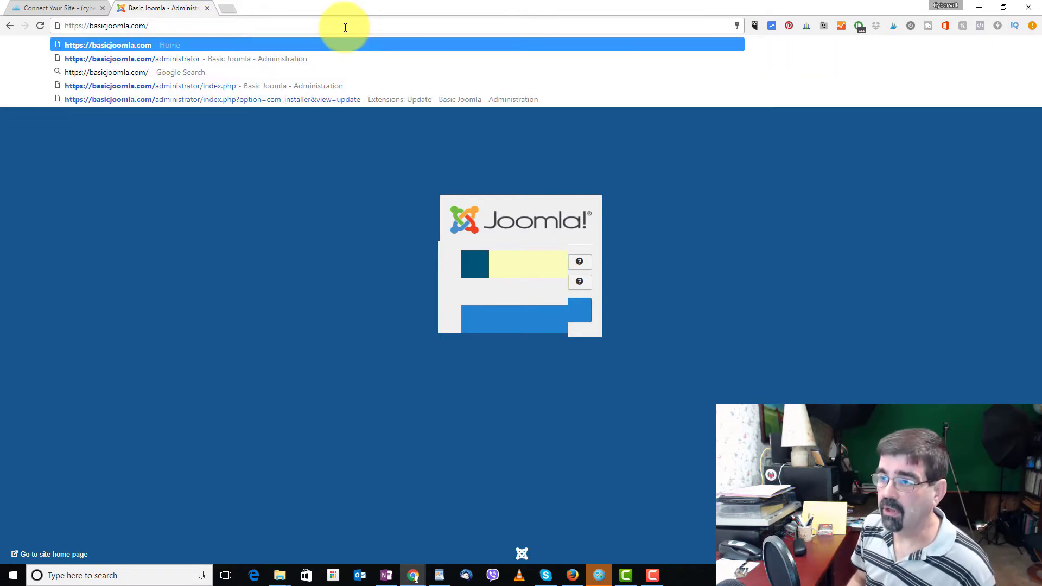
key(Return)
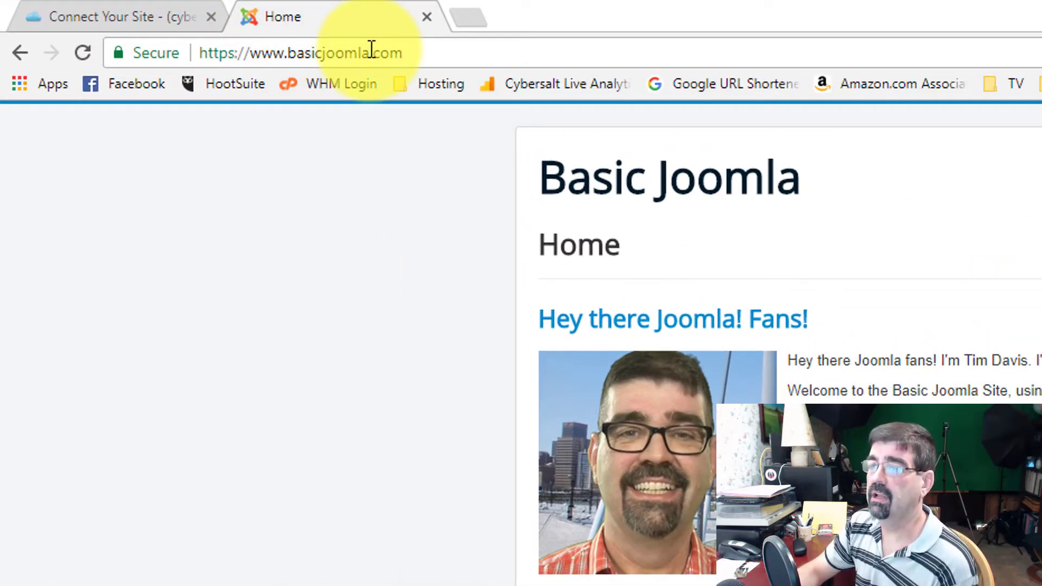
click(466, 52)
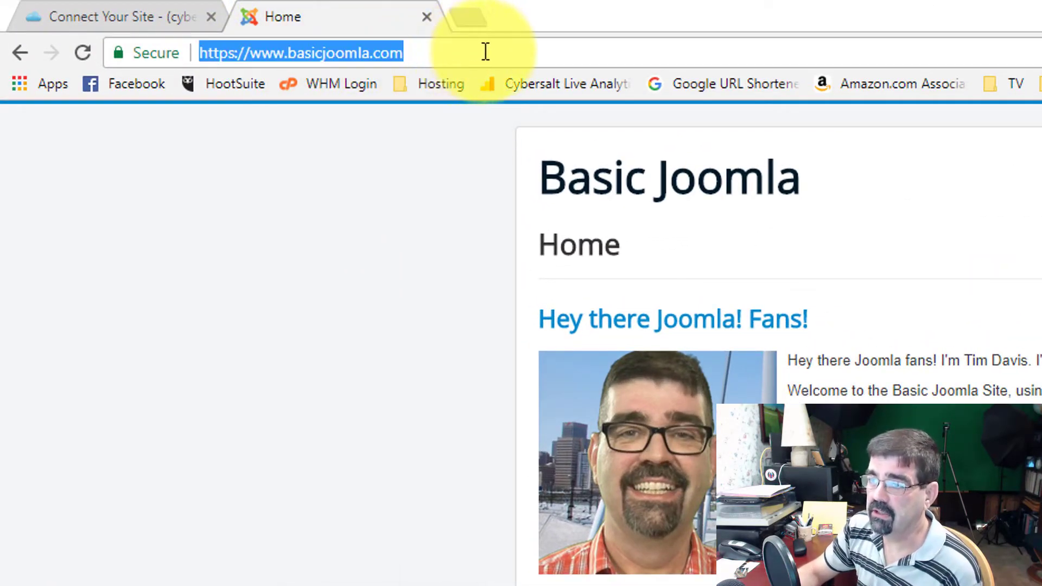
right_click(277, 54)
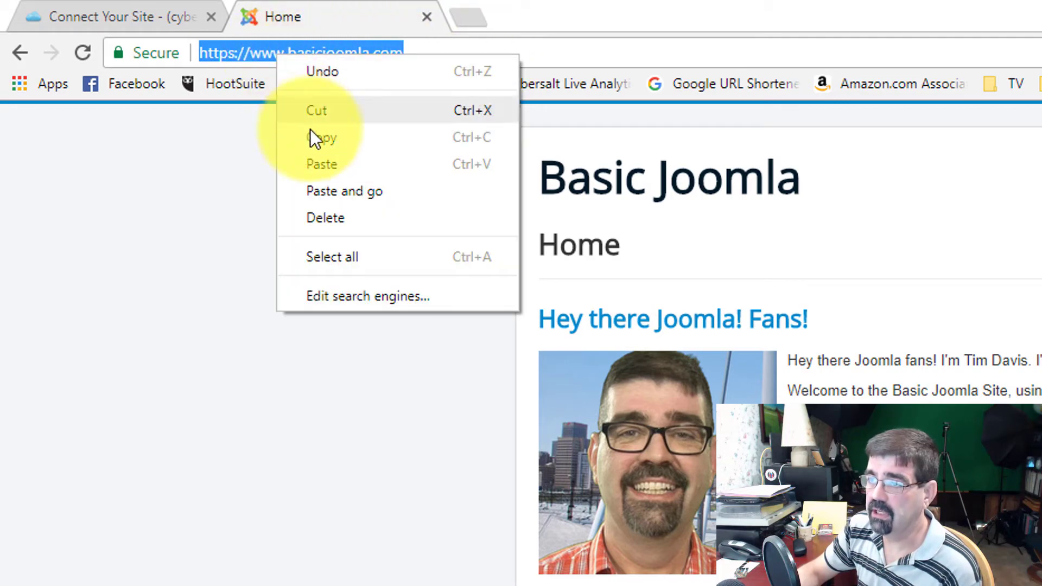
click(320, 138)
click(122, 19)
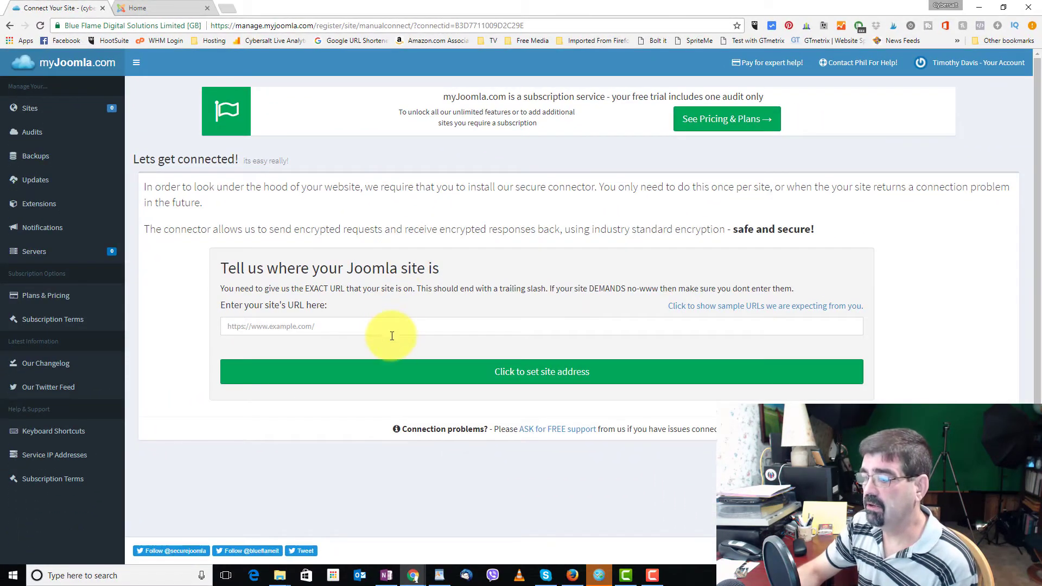
right_click(408, 342)
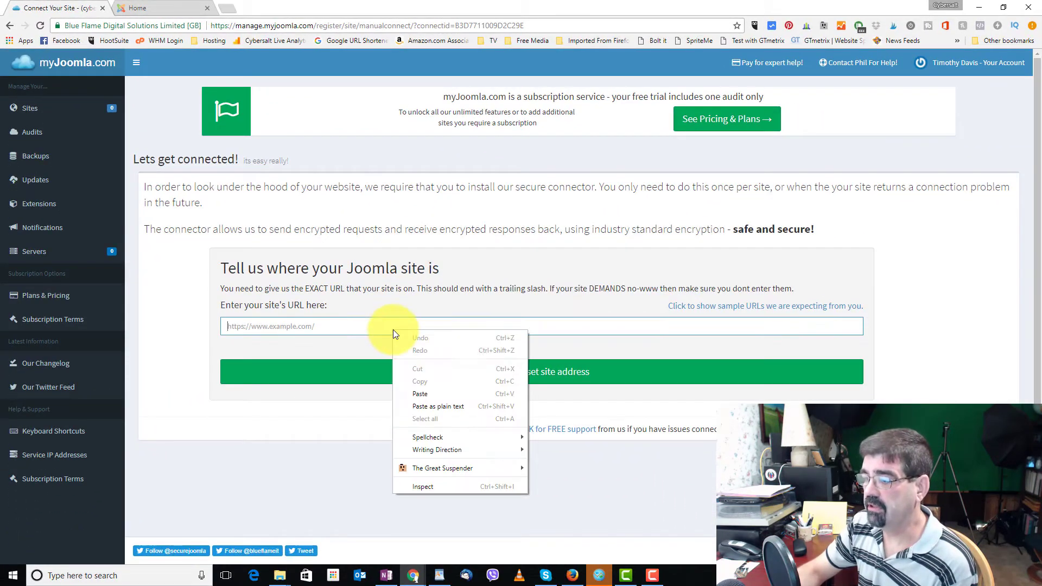
click(446, 392)
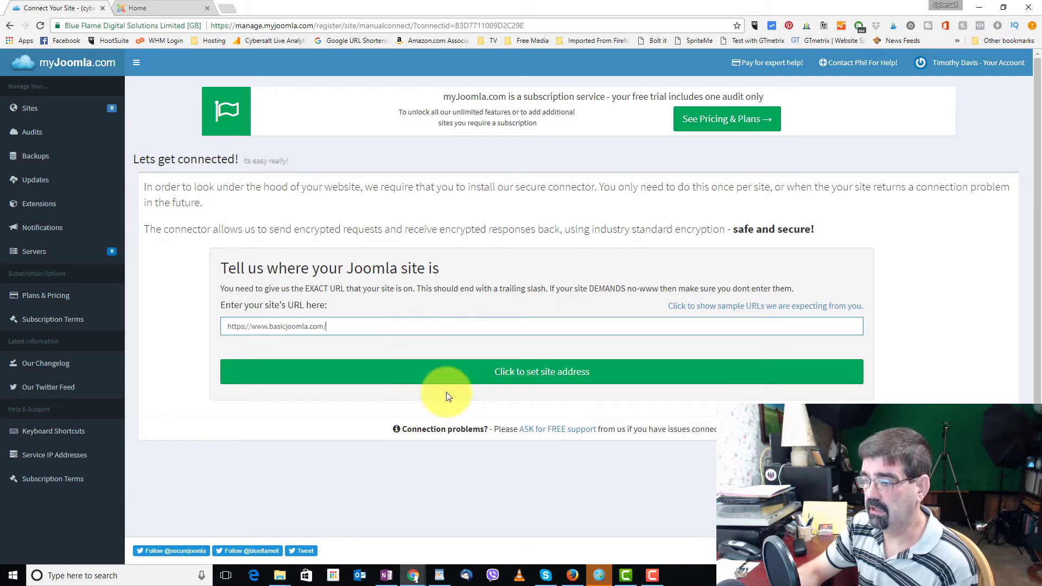
Set the entered URL as the site address and save the connector plugin zip in the myjoomla plugin folder
click(525, 380)
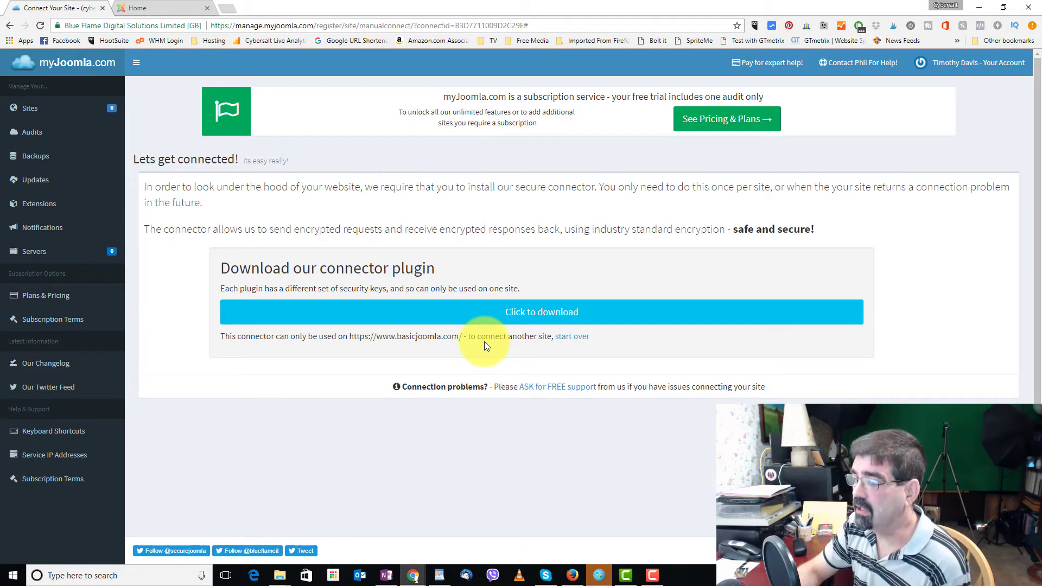
click(530, 314)
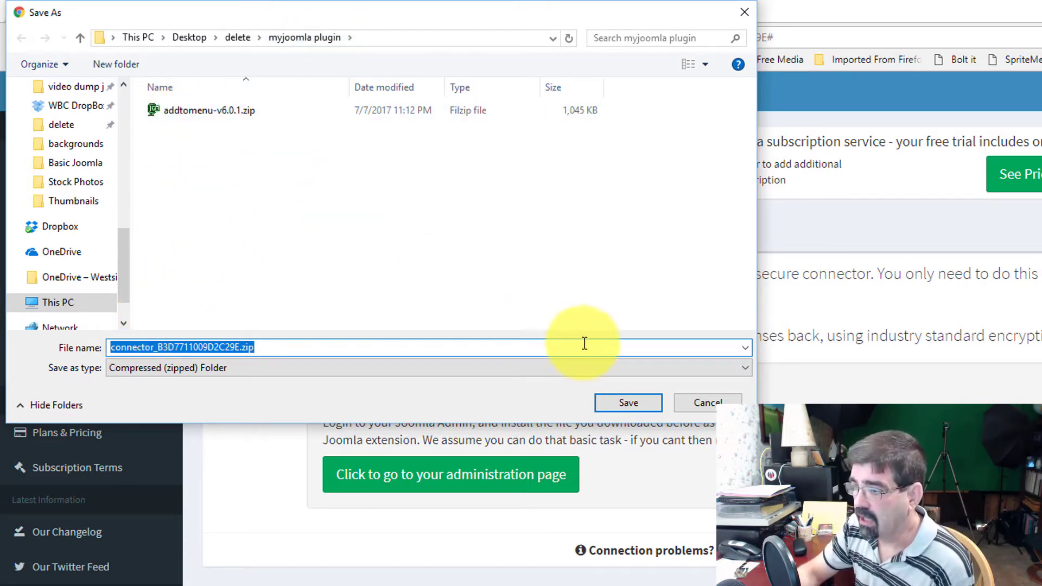
click(630, 403)
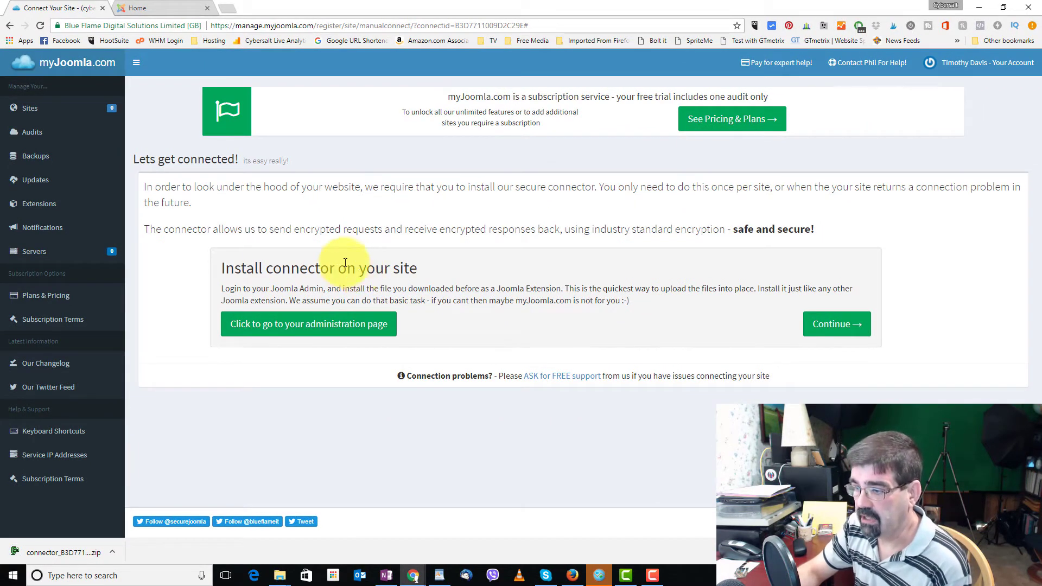
Go to the site's administration page from the wizard, log in with the administrator username and password, and decline the browser's password update
click(256, 333)
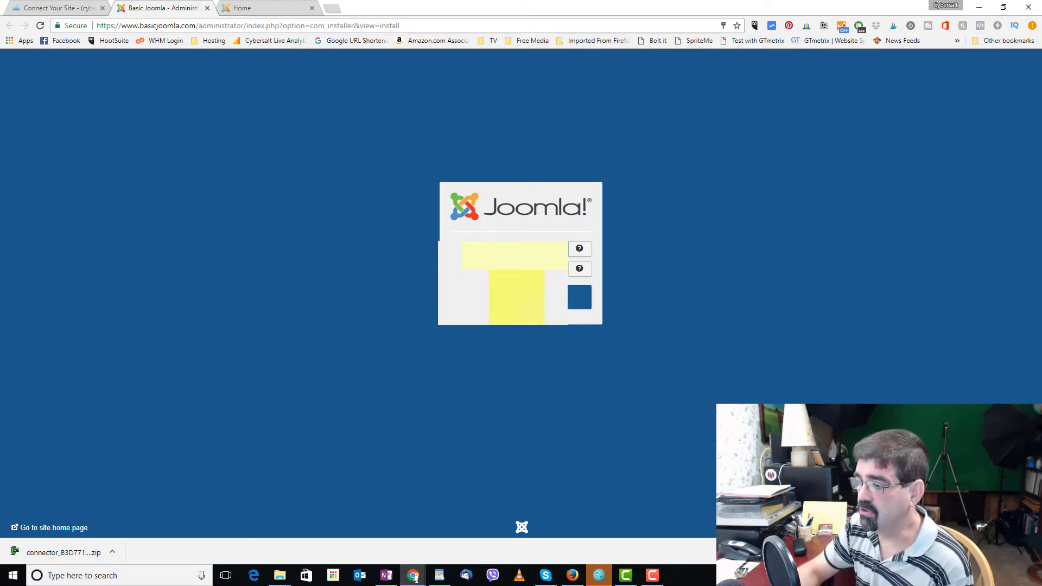
click(579, 297)
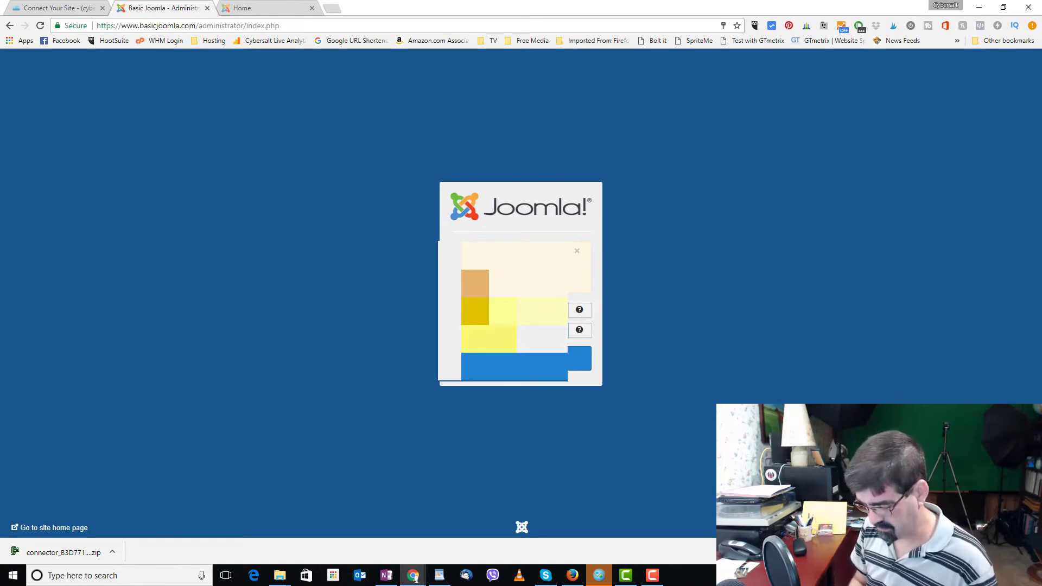
key(Return)
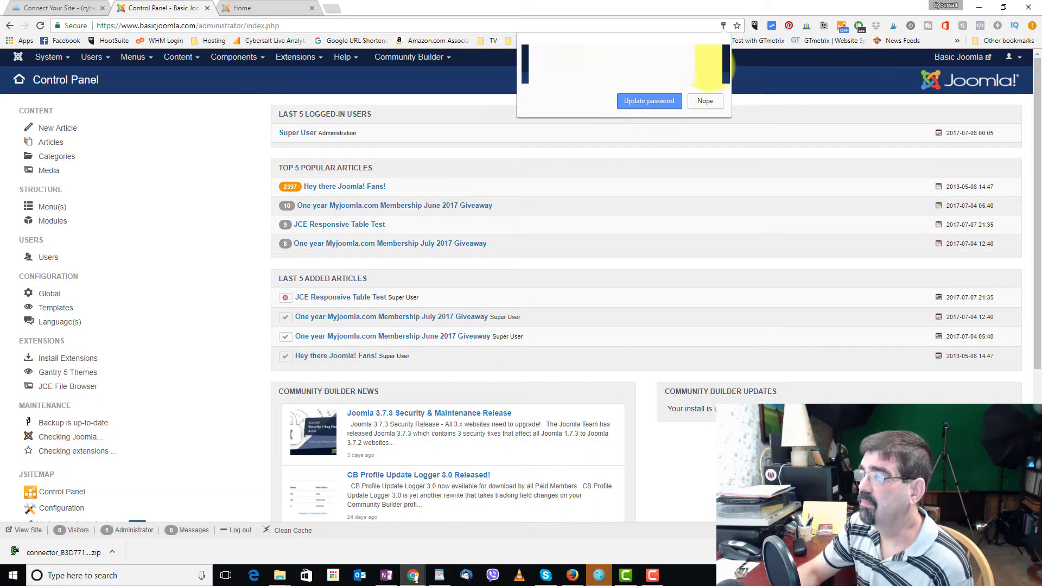
click(705, 102)
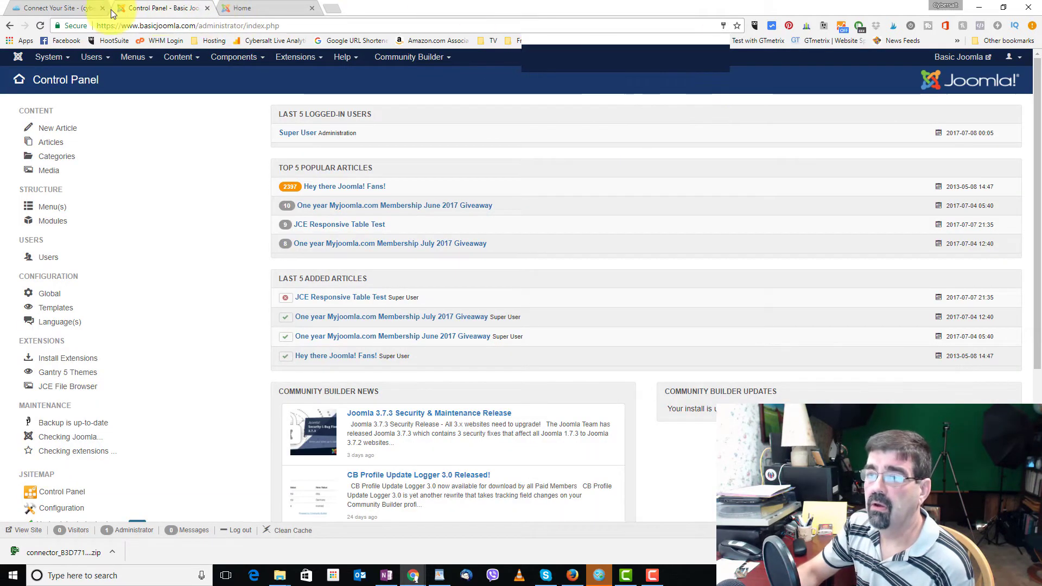
Advance the connection wizard to the Sanity Check, then open the extension installer in the Joomla administrator
click(73, 8)
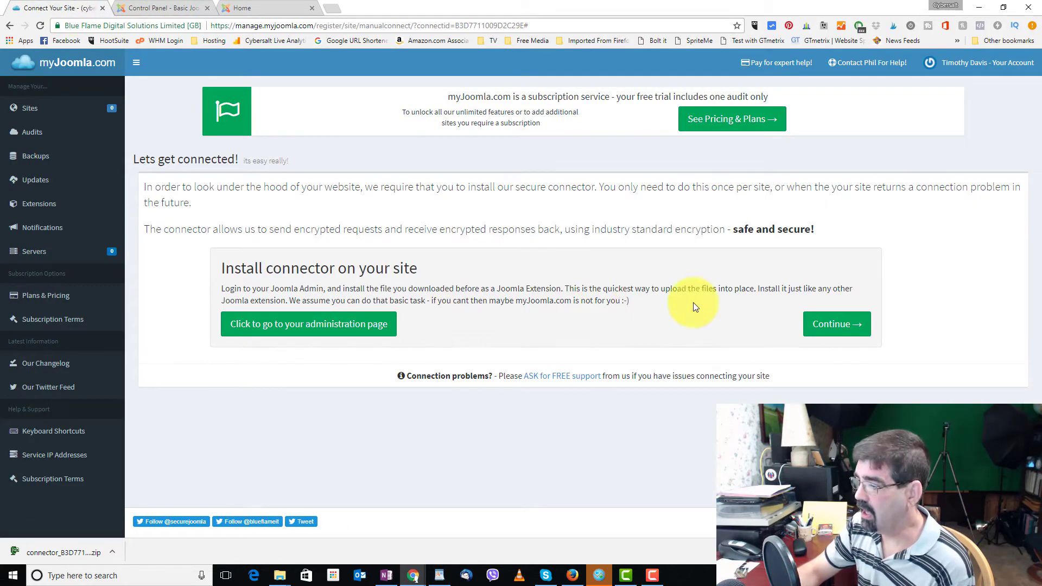
click(831, 325)
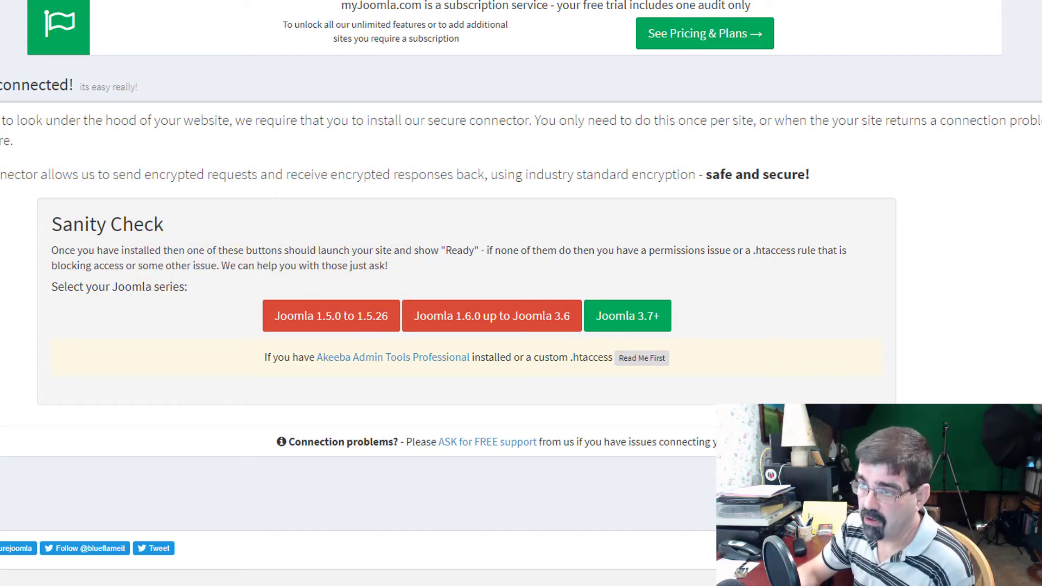
click(142, 6)
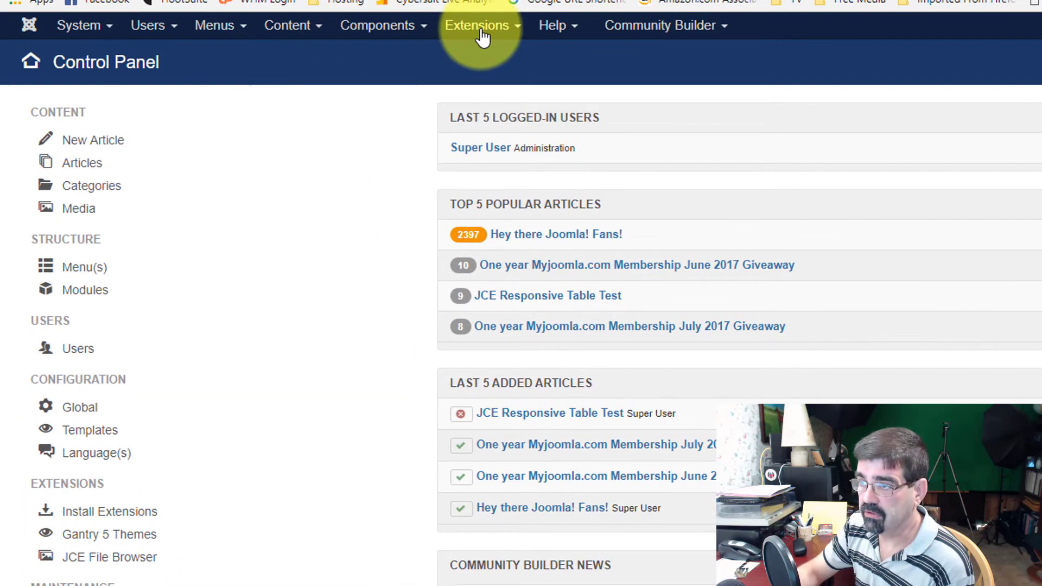
click(297, 58)
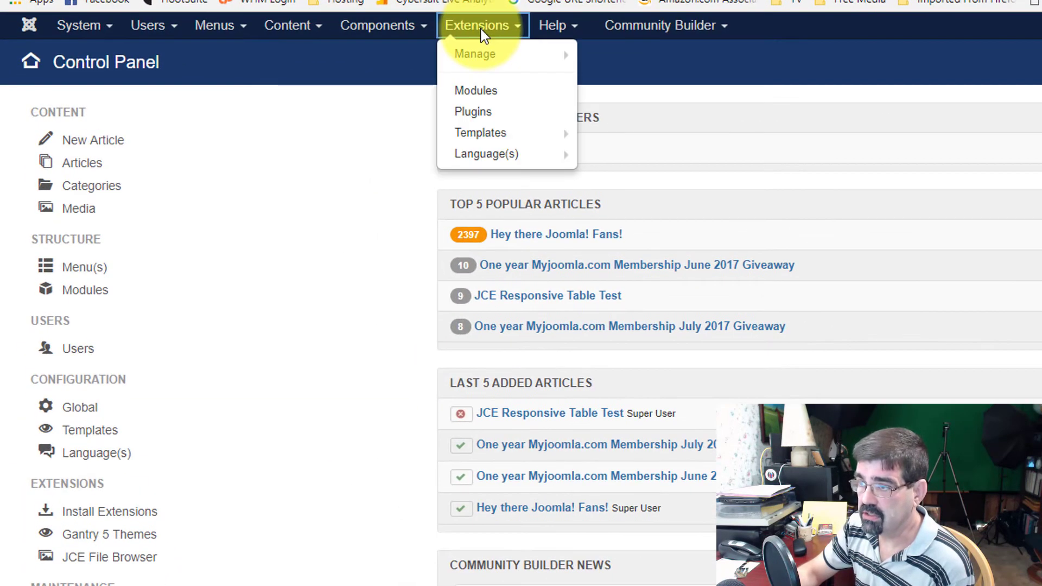
mouse_move(489, 54)
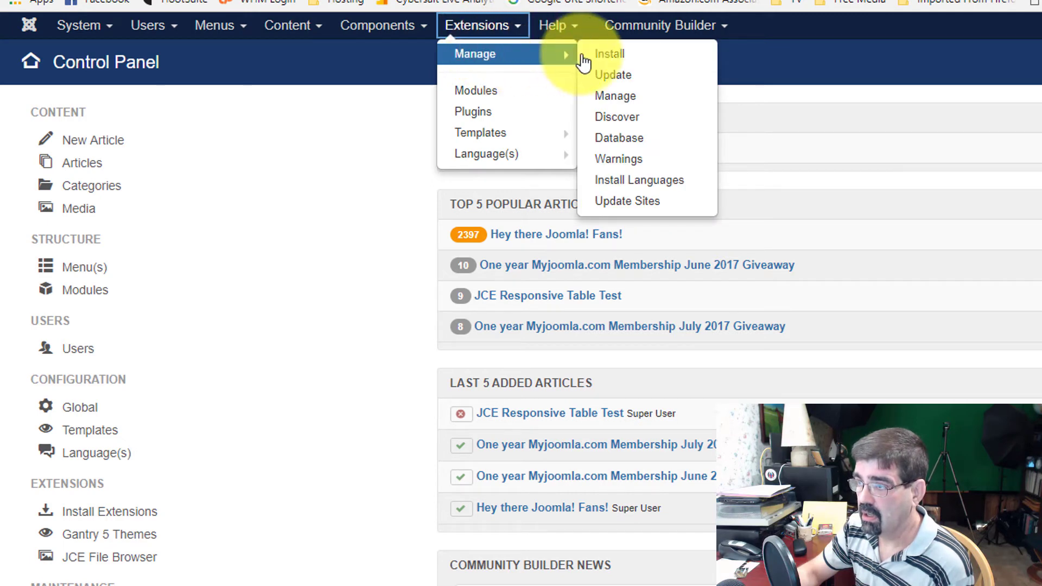
click(640, 60)
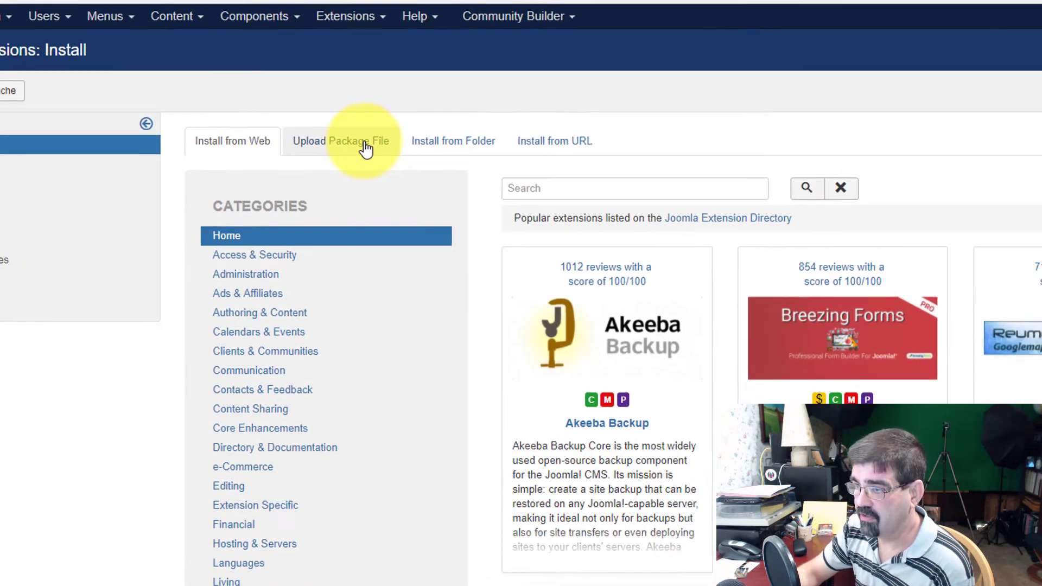
Upload and install the downloaded connector zip as a Joomla extension package
click(498, 164)
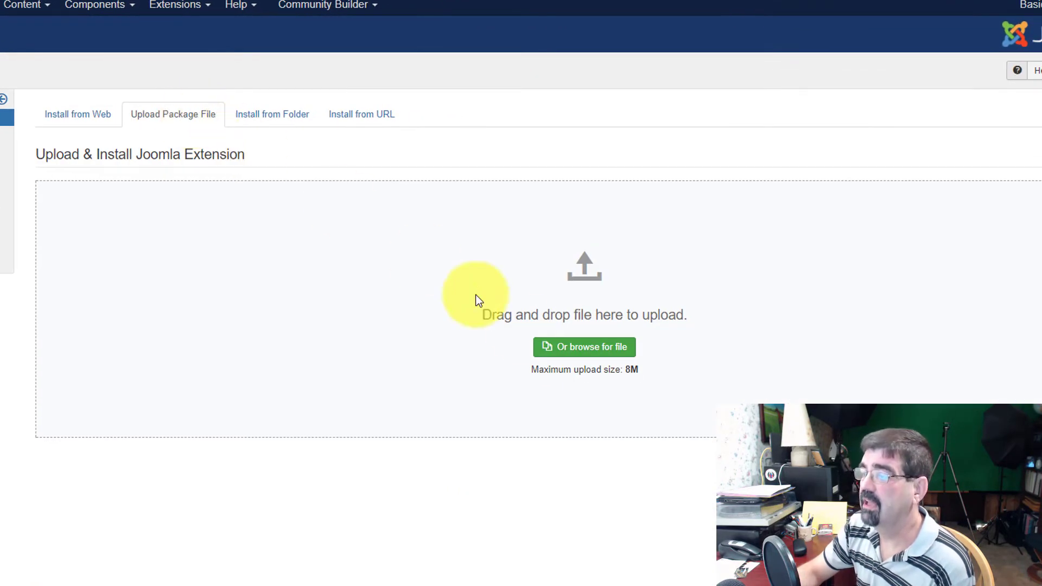
click(560, 350)
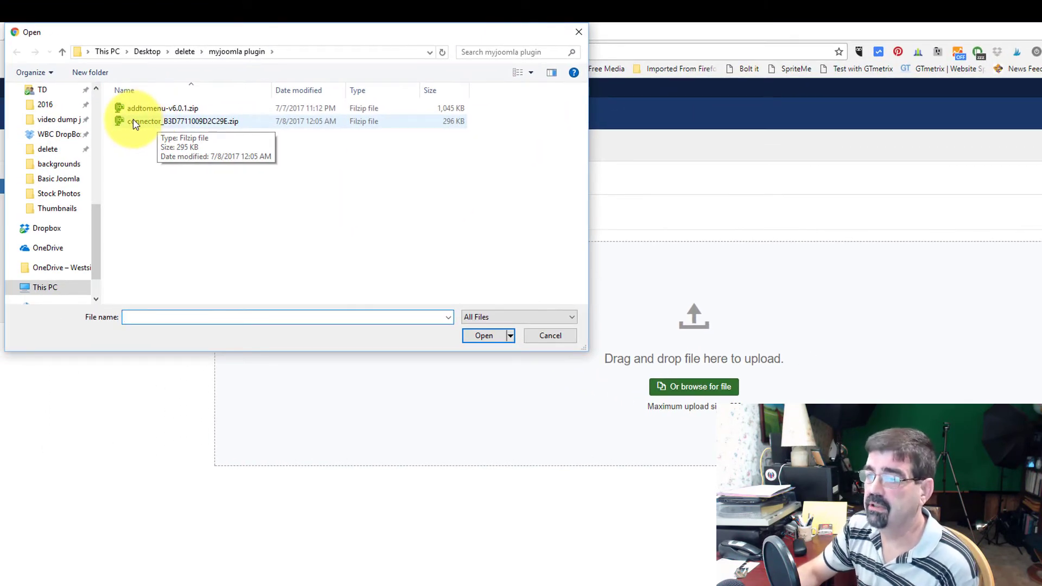
double_click(133, 122)
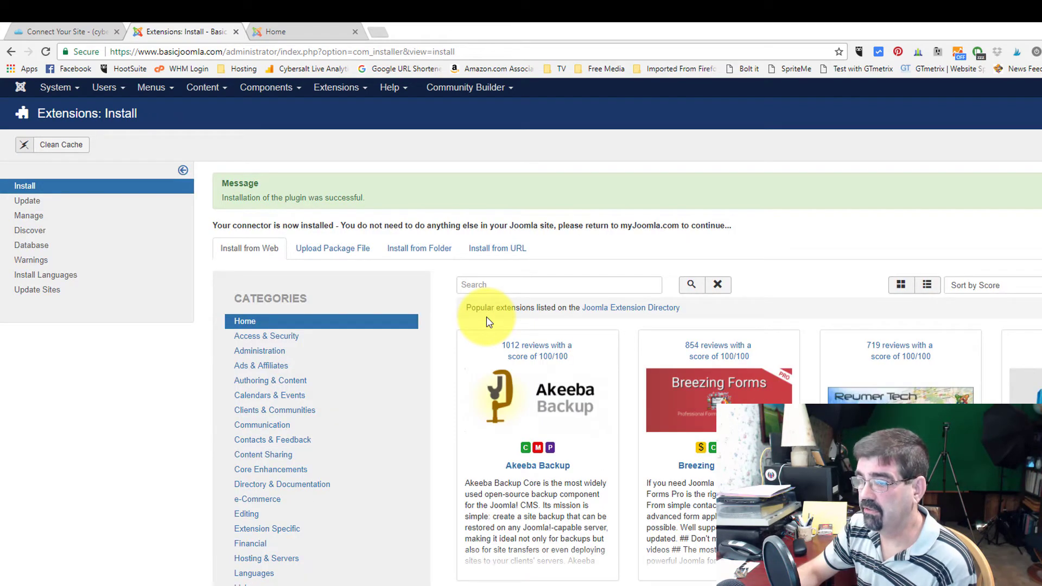
Run the wizard's Sanity Check for Joomla 3.7+, confirm that Ready is shown, and check the connection status
click(63, 34)
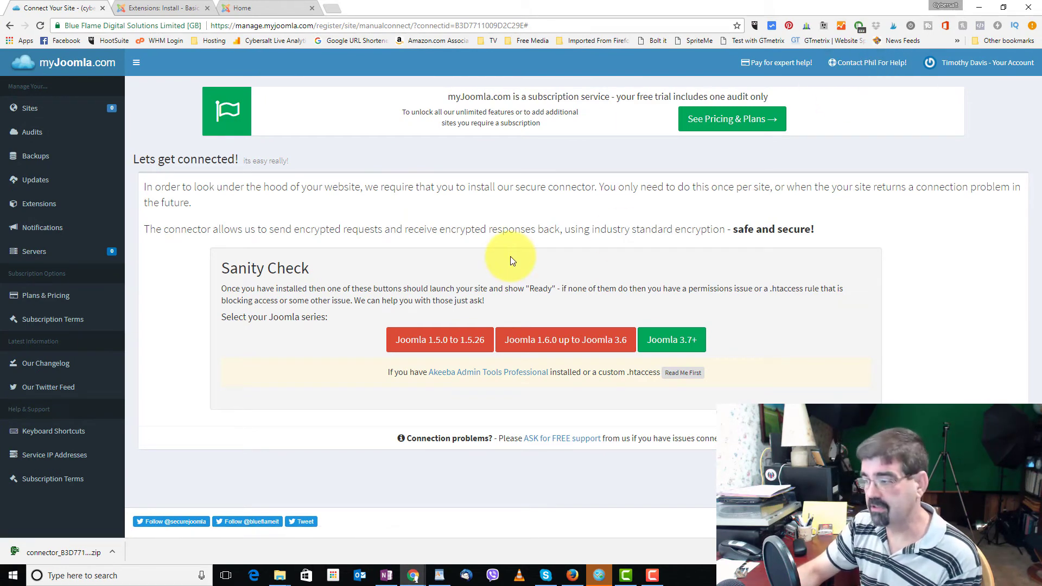
click(673, 345)
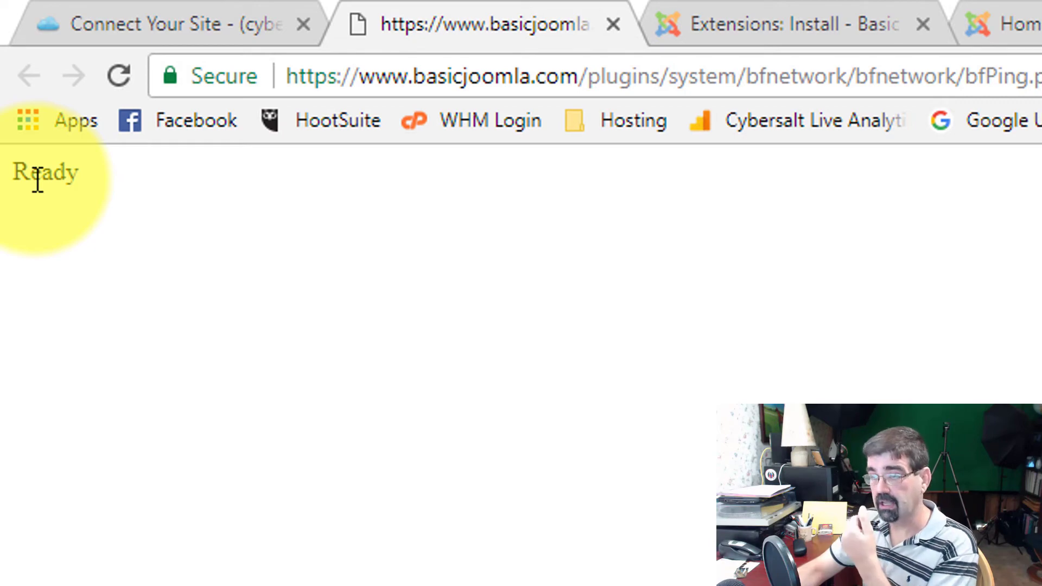
click(158, 14)
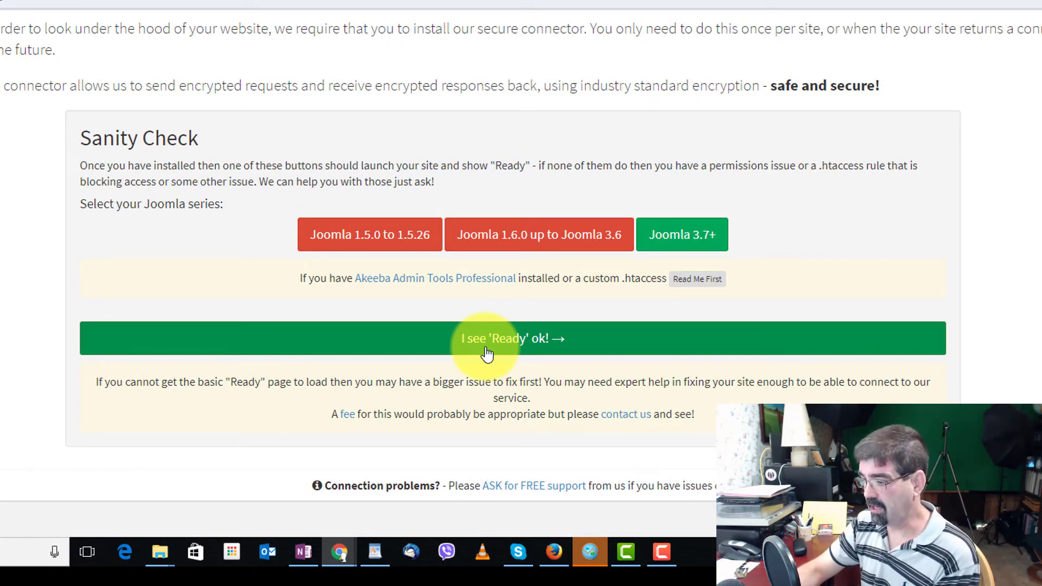
click(487, 354)
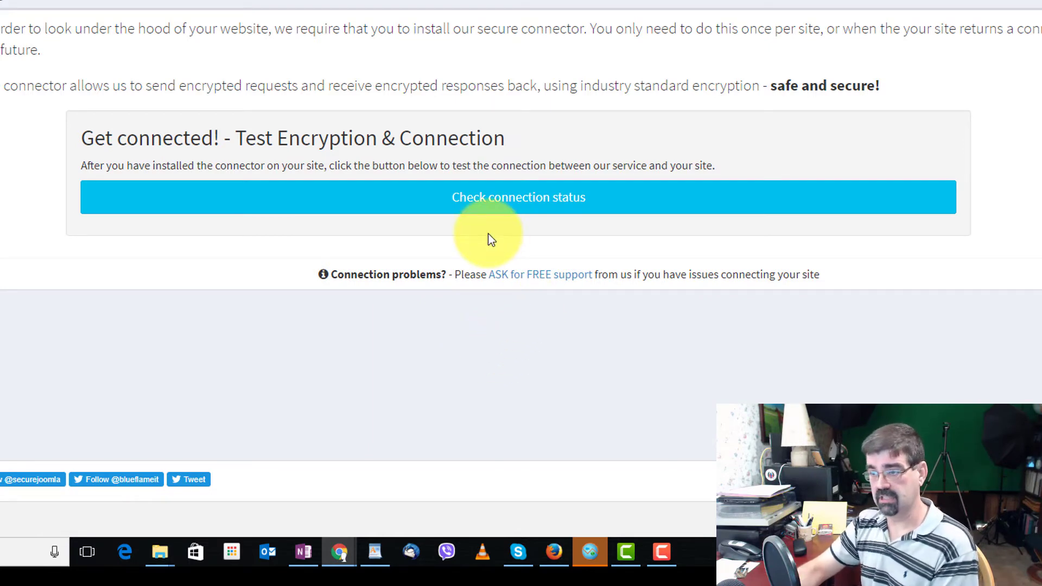
click(493, 205)
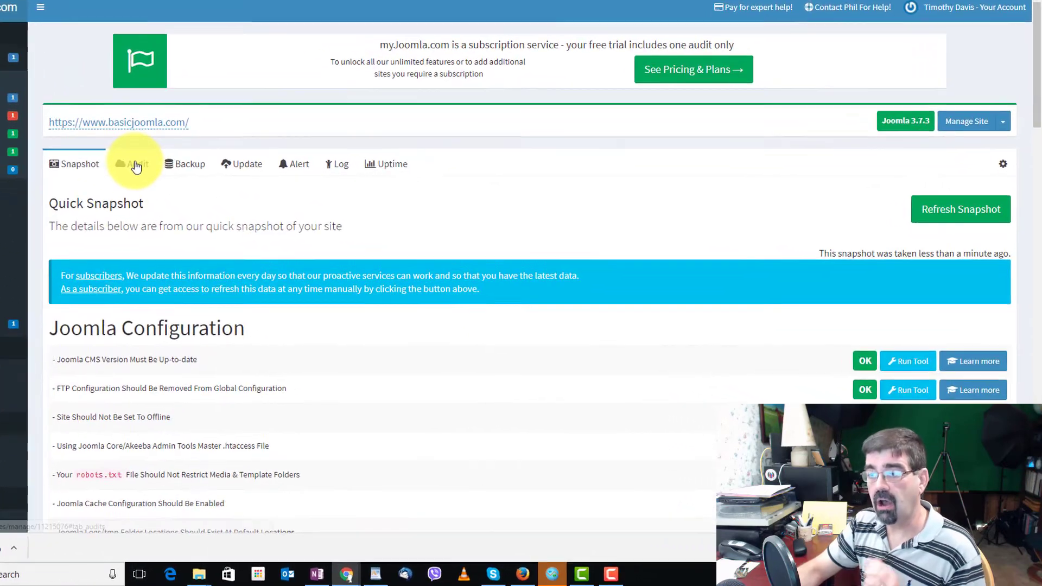
View the site's audit status and examine the Joomla Configuration checks in the Quick Snapshot
click(219, 206)
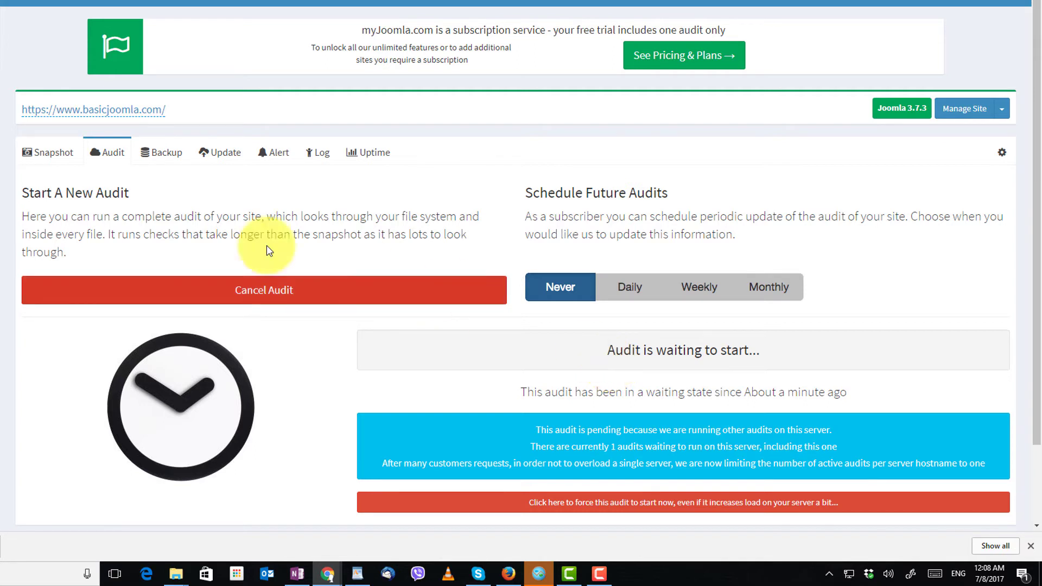
click(50, 156)
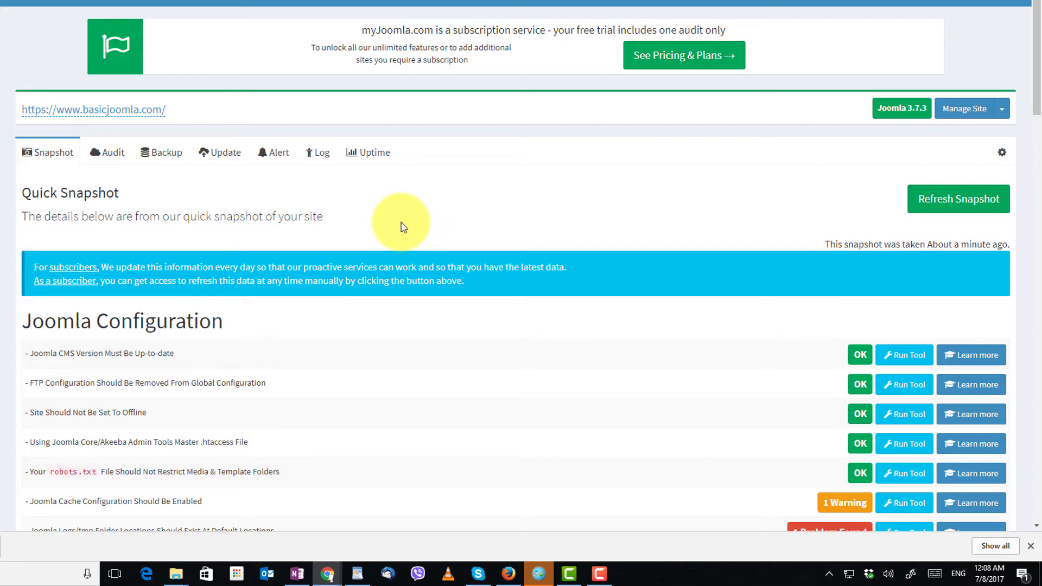
scroll(403, 227, down, 3)
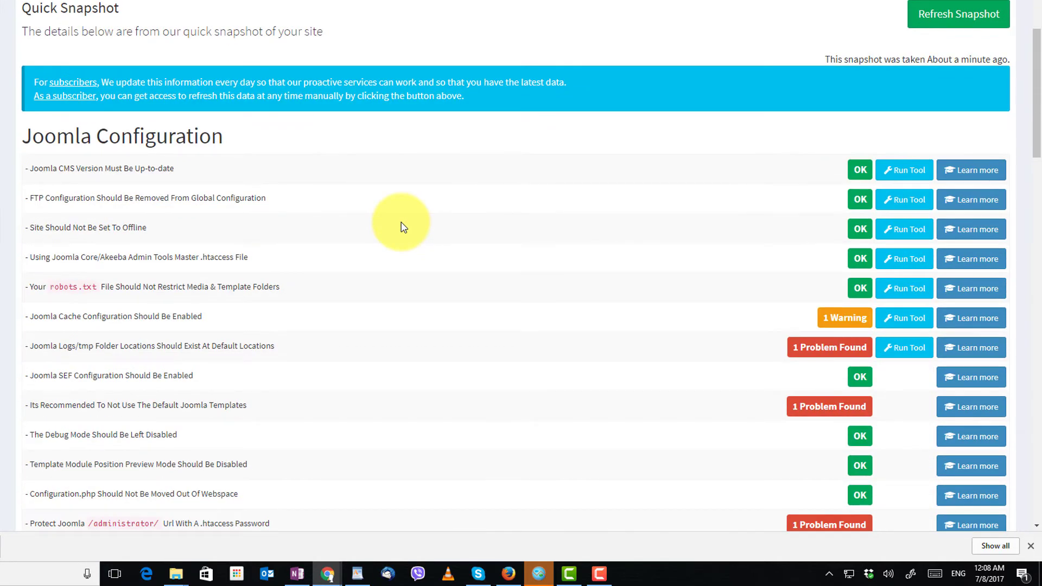
scroll(403, 226, down, 1)
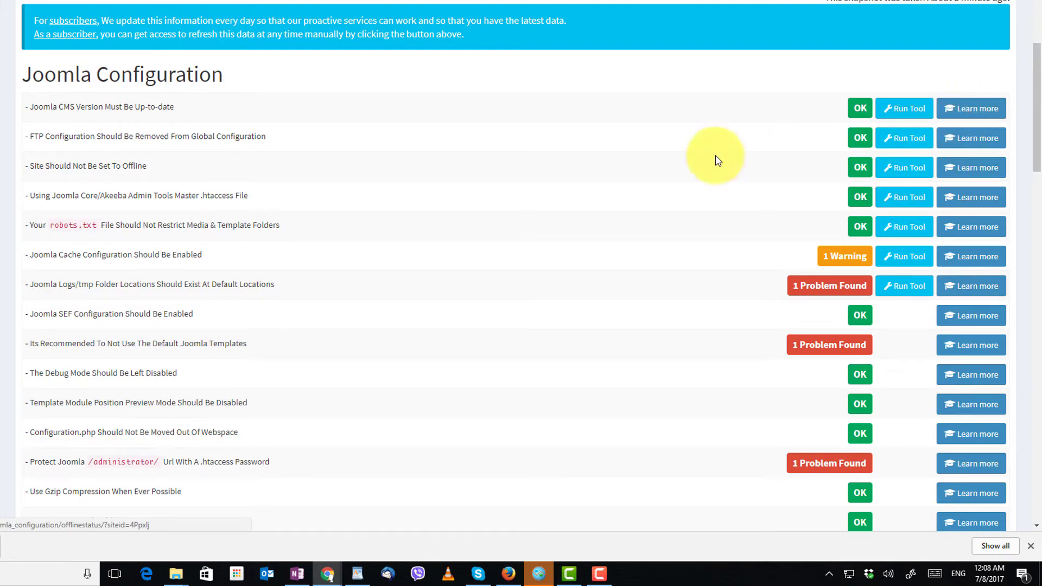
scroll(325, 137, down, 2)
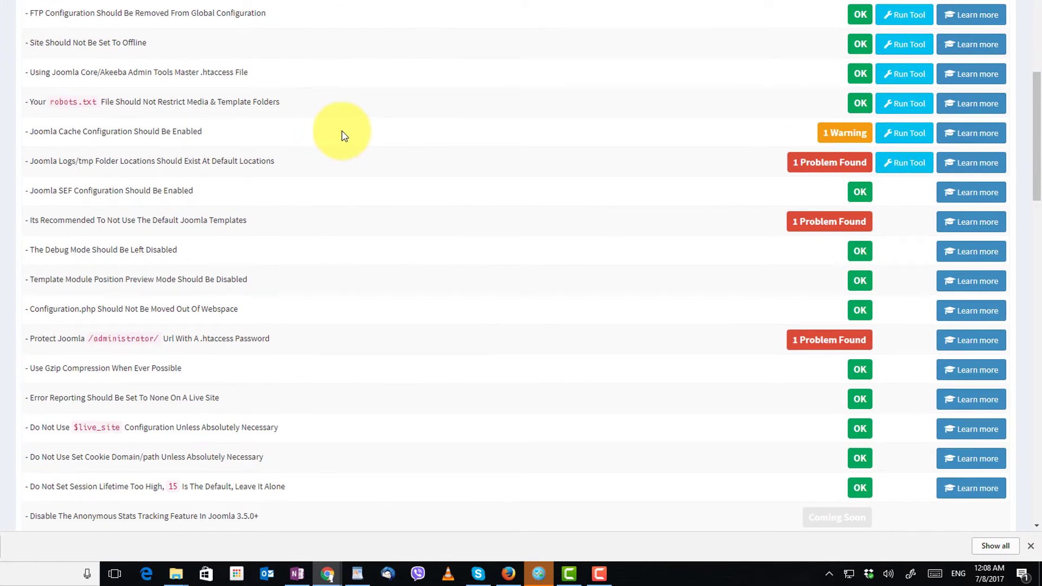
scroll(325, 136, up, 2)
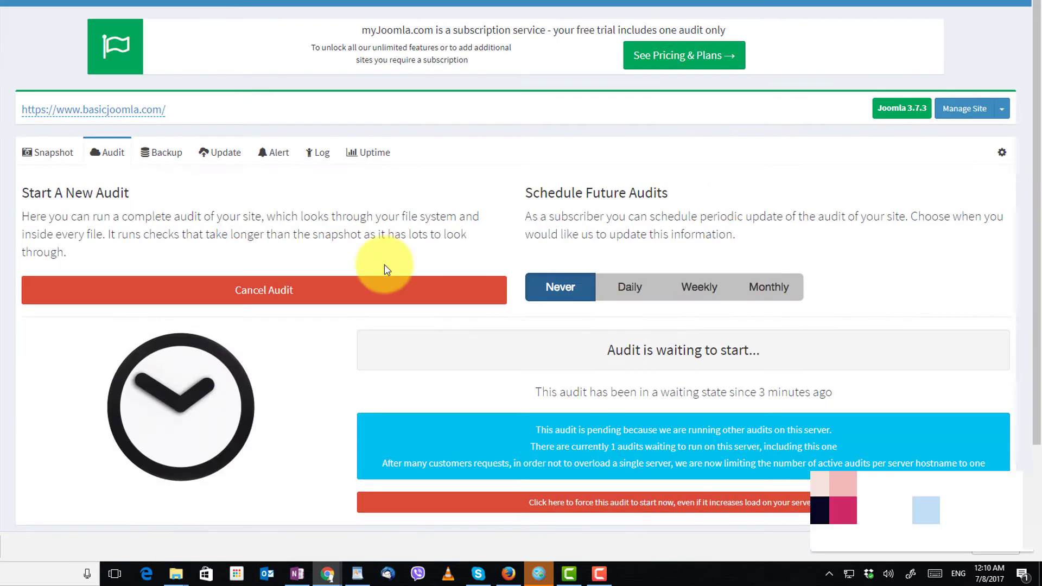
Try to enable backups for the site and close the subscription offer
click(165, 154)
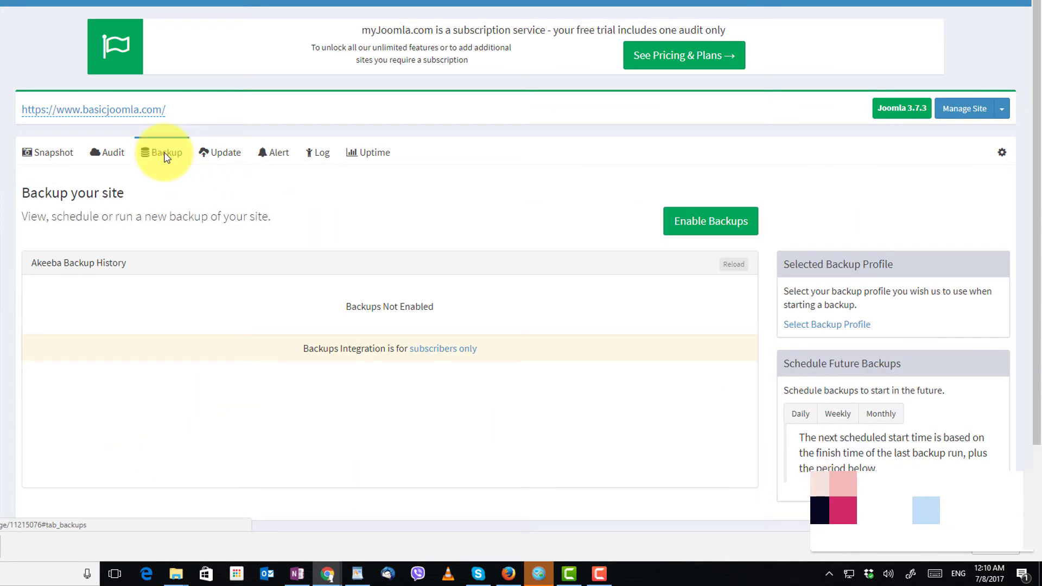
click(674, 233)
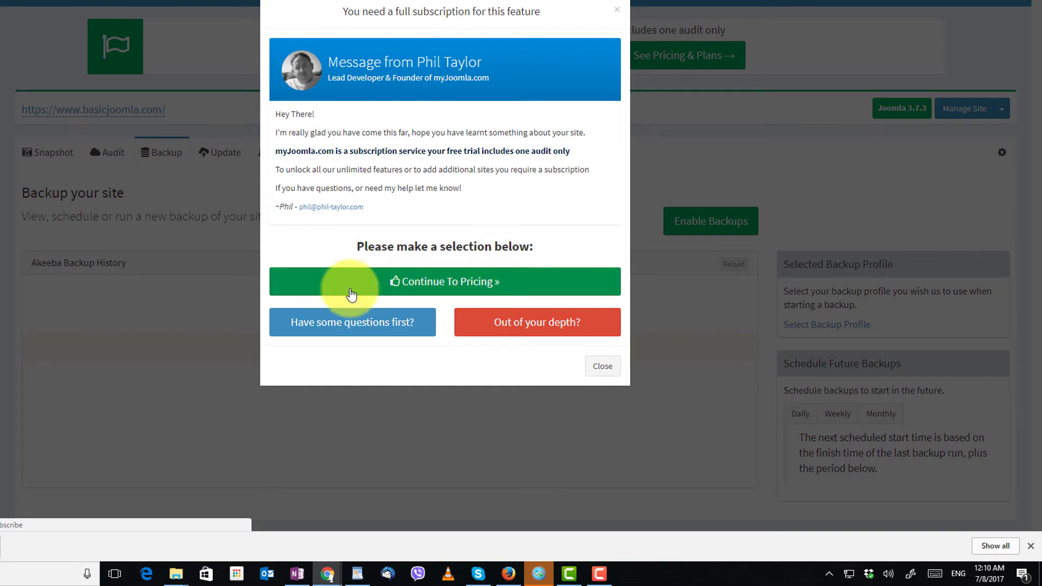
click(600, 367)
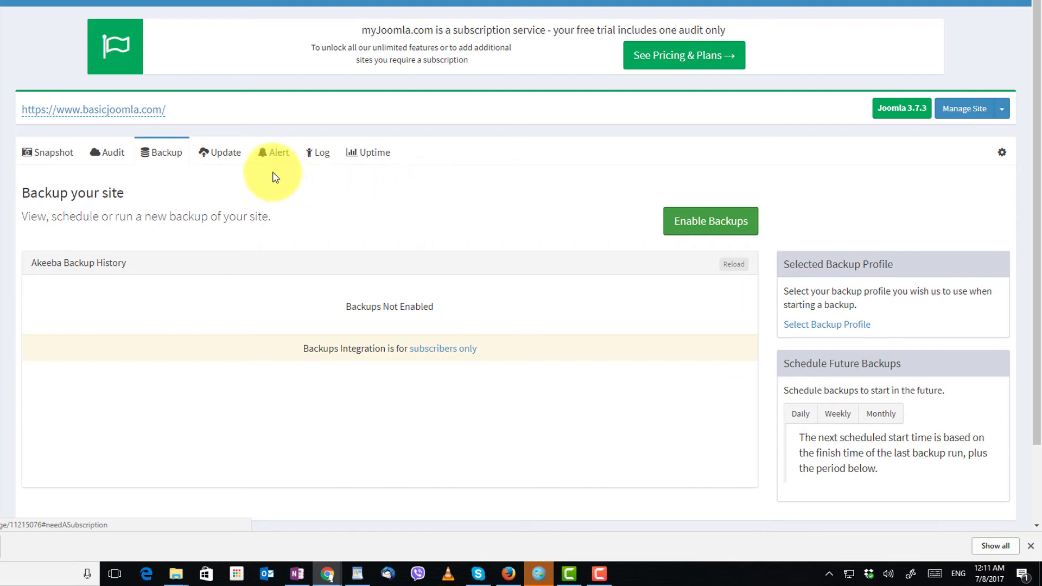
Review the site's Joomla and extension updates, the realtime alert triggers and the near-realtime file checks
click(230, 158)
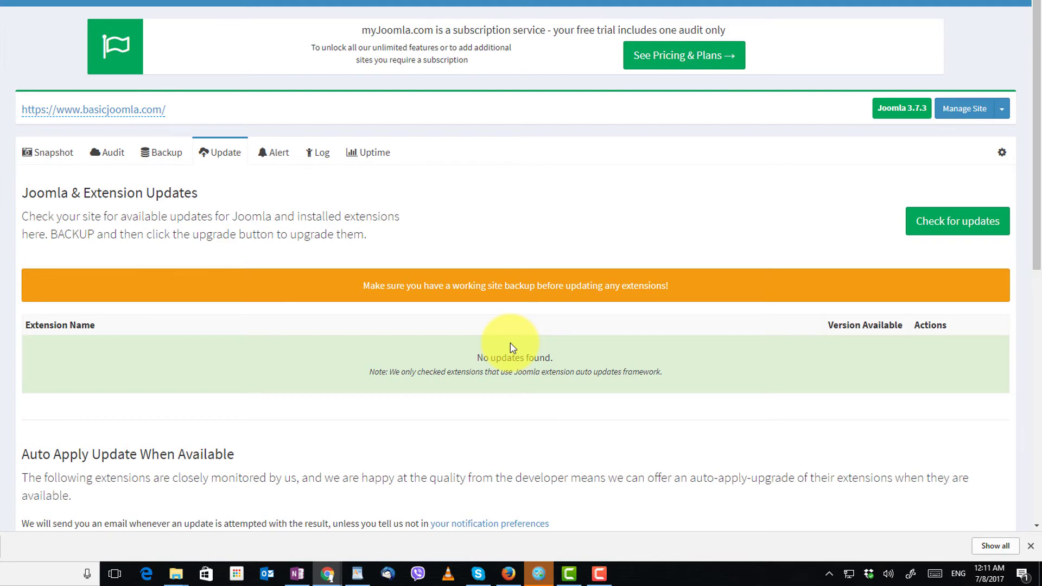
click(282, 161)
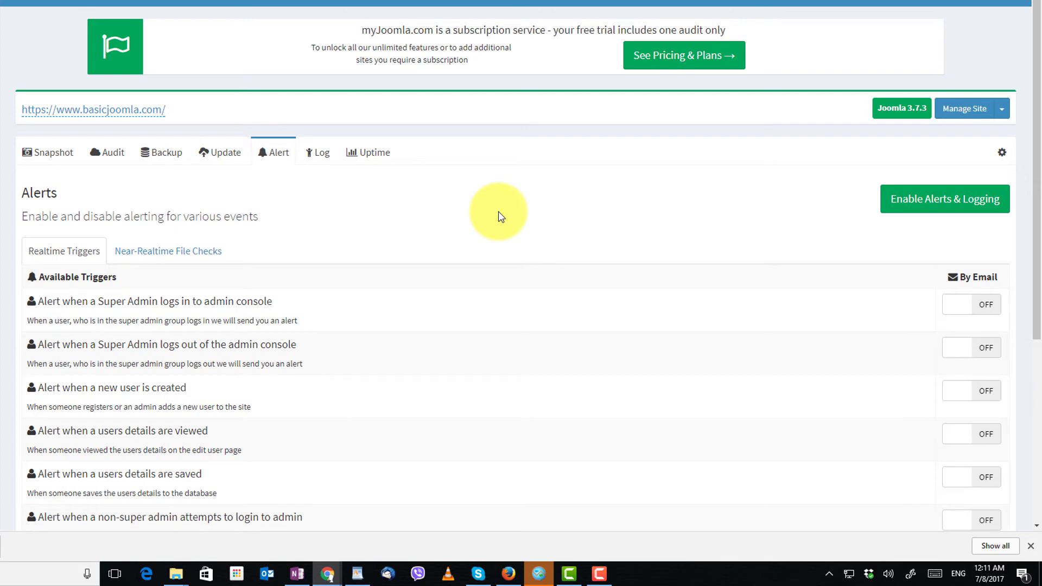
scroll(500, 217, down, 2)
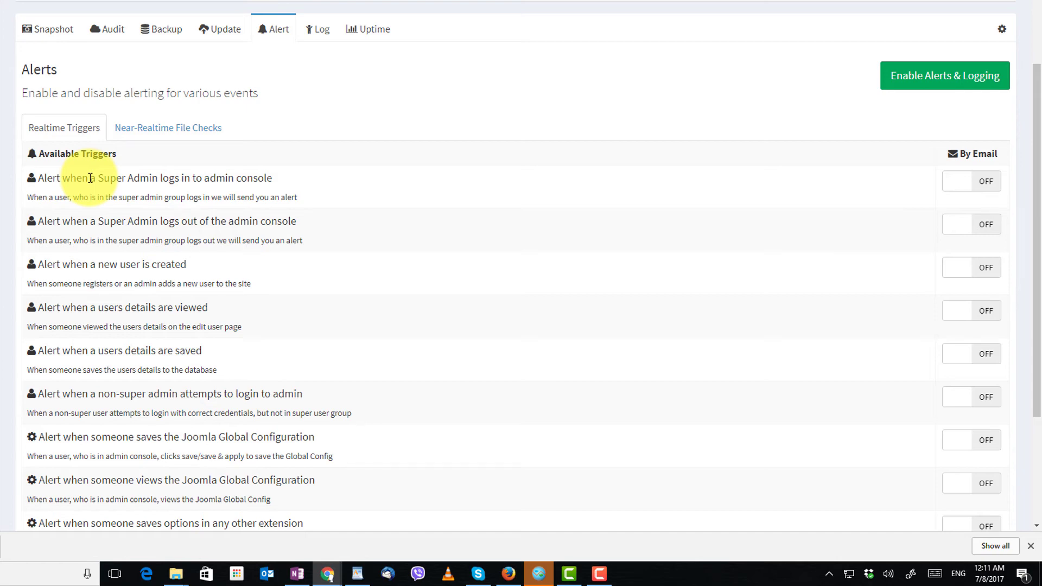
scroll(208, 178, down, 3)
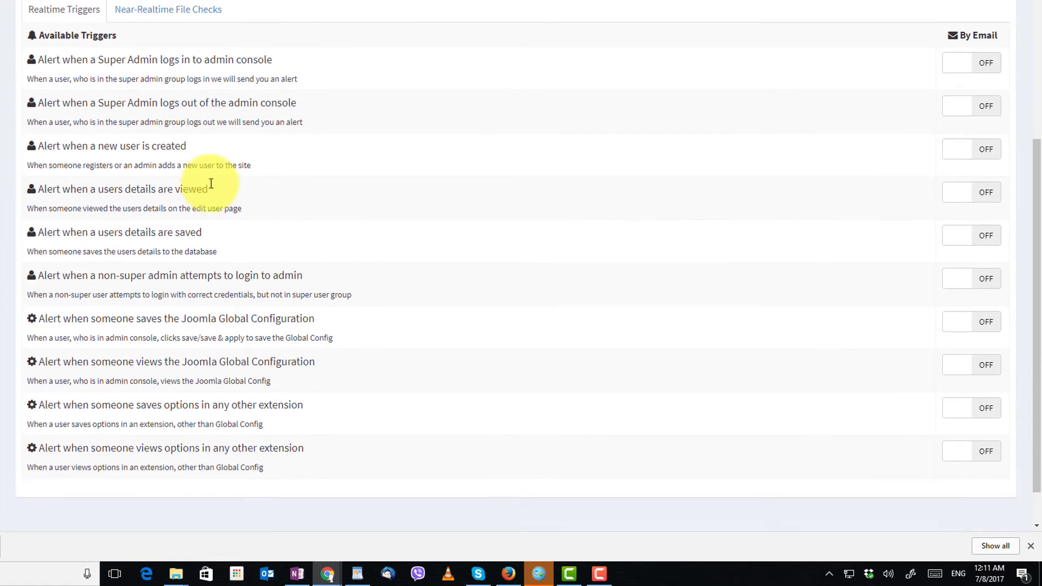
scroll(184, 173, up, 3)
click(142, 136)
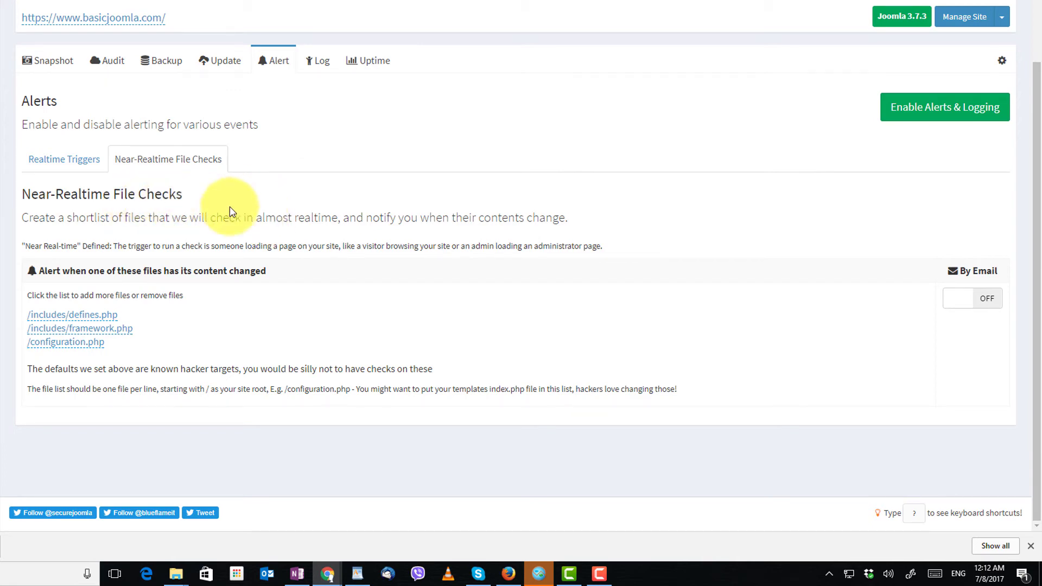
Review the site's Activity Log and the uptime Monitoring Checks with the site response times
click(324, 68)
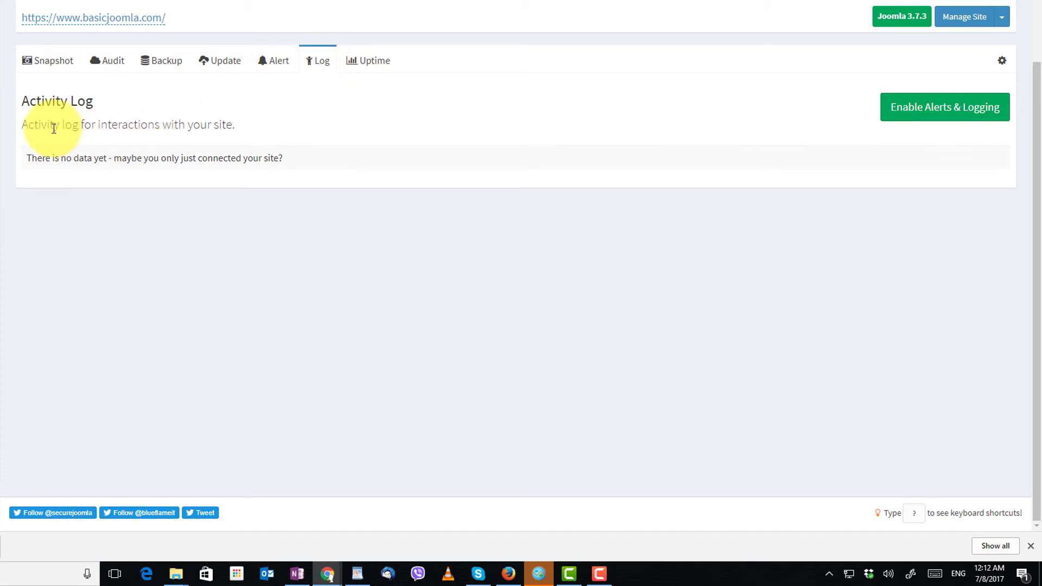
click(376, 70)
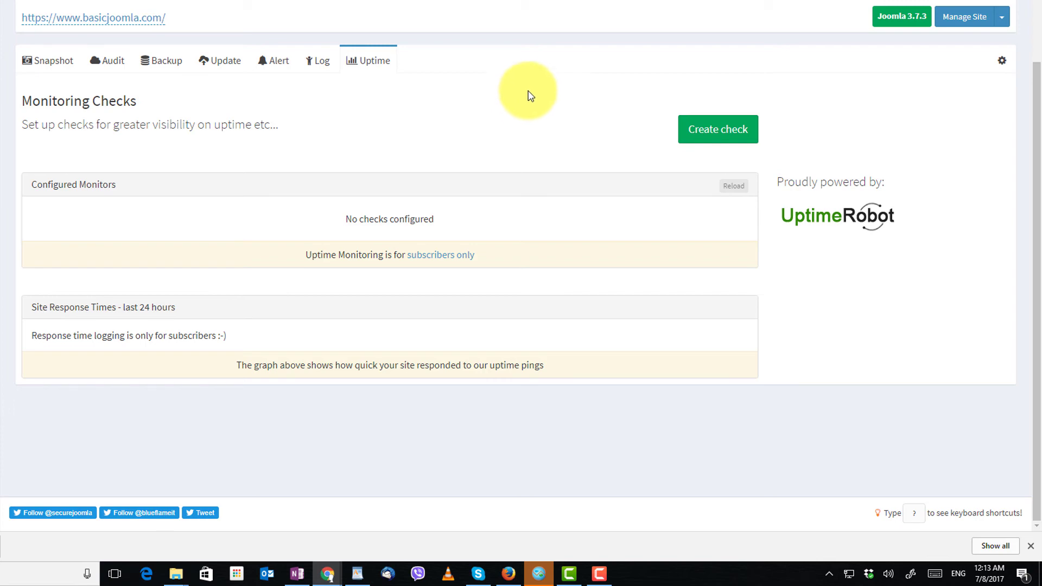
scroll(529, 100, up, 2)
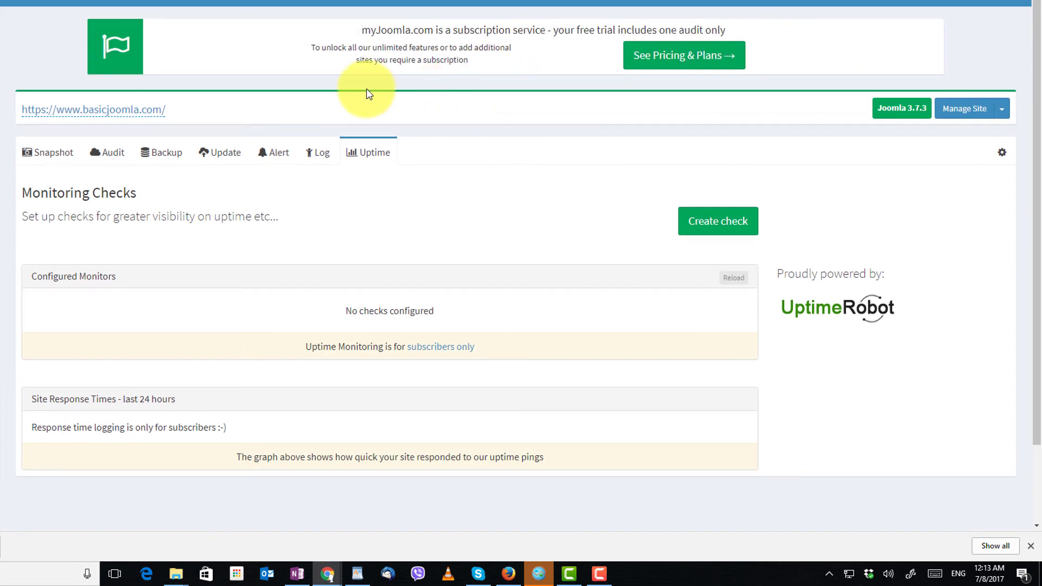
Review the site's Quick Snapshot again and examine the audit results for Joomla Configuration and Hacked checks
click(60, 152)
scroll(666, 242, down, 2)
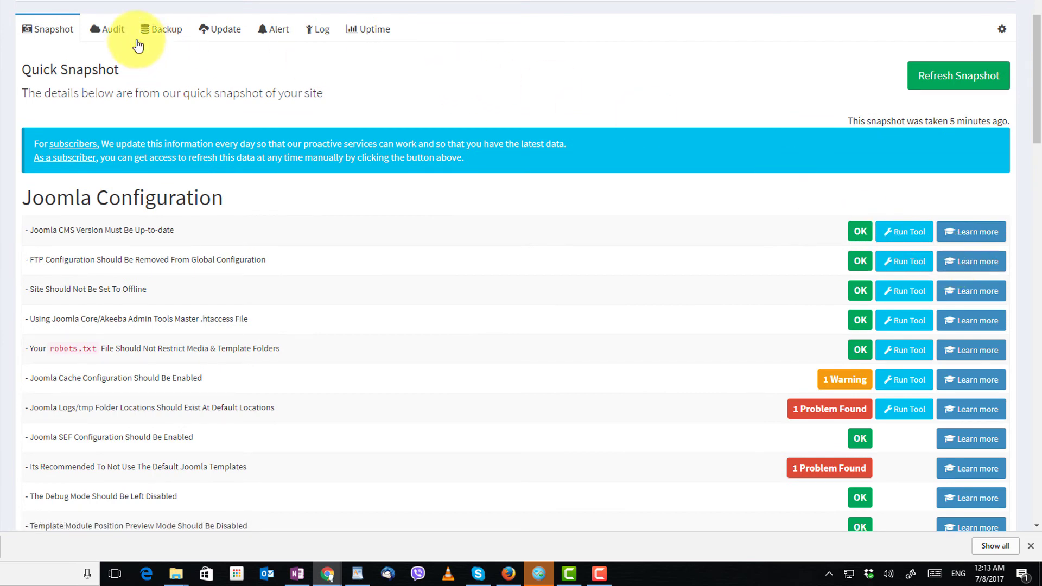
click(106, 28)
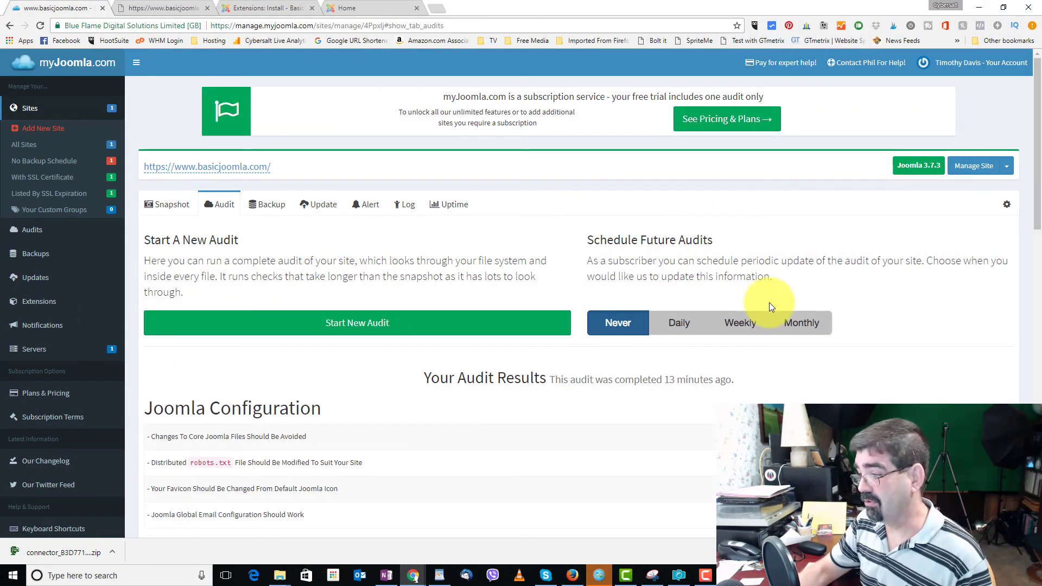
mouse_move(701, 376)
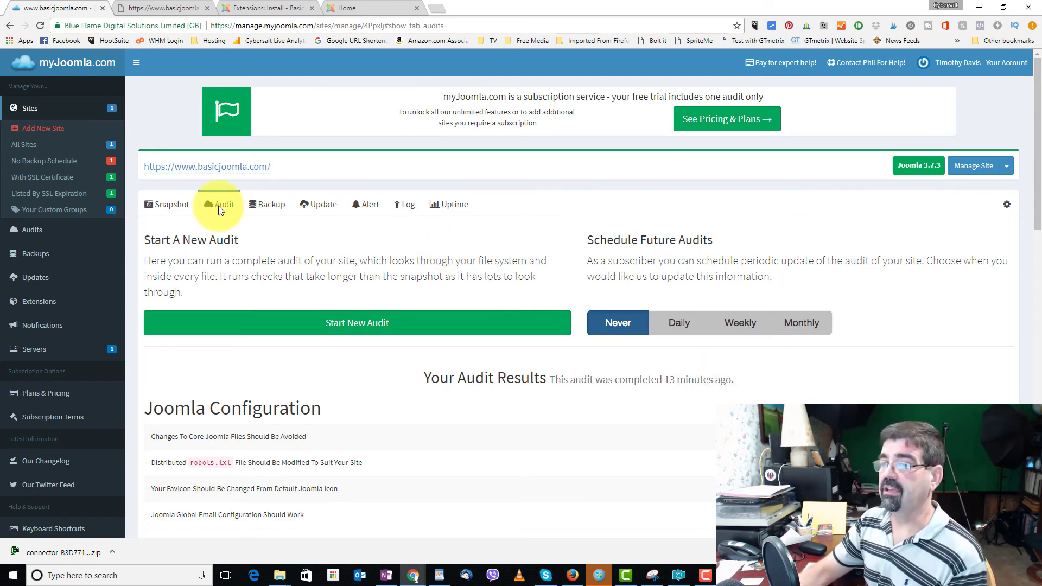
scroll(658, 338, down, 4)
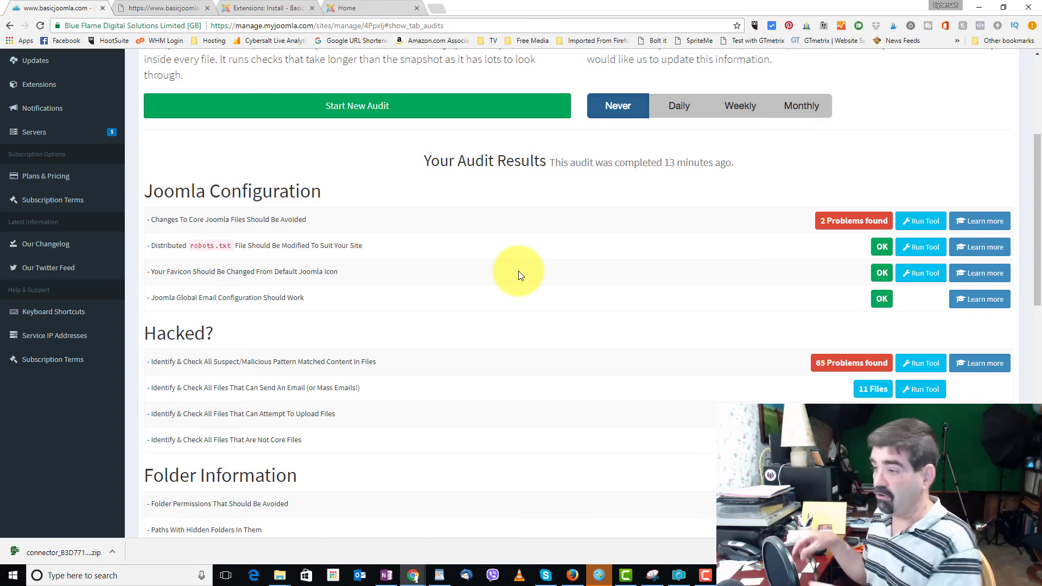
scroll(519, 274, up, 3)
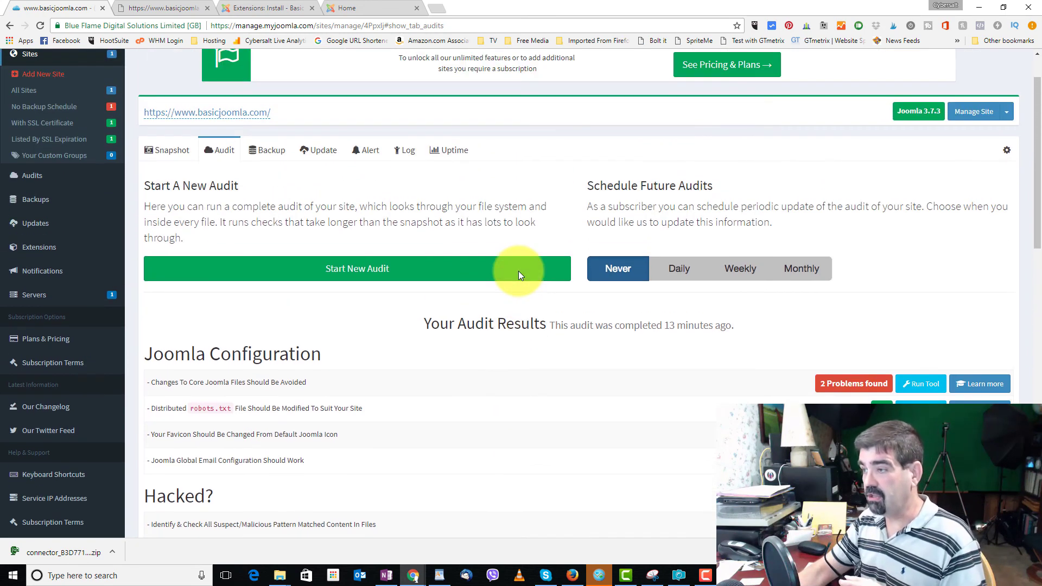
scroll(521, 273, up, 1)
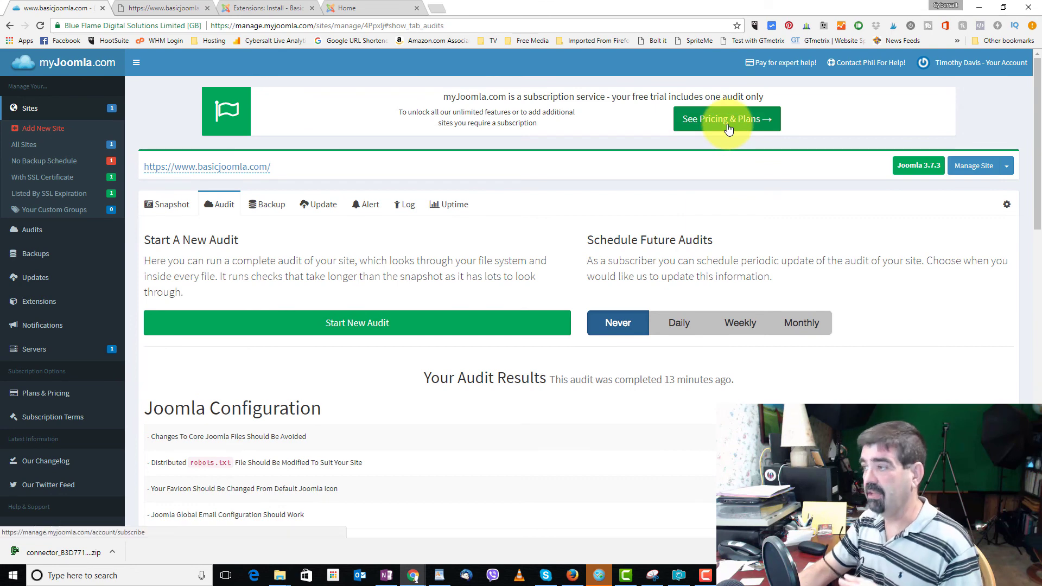